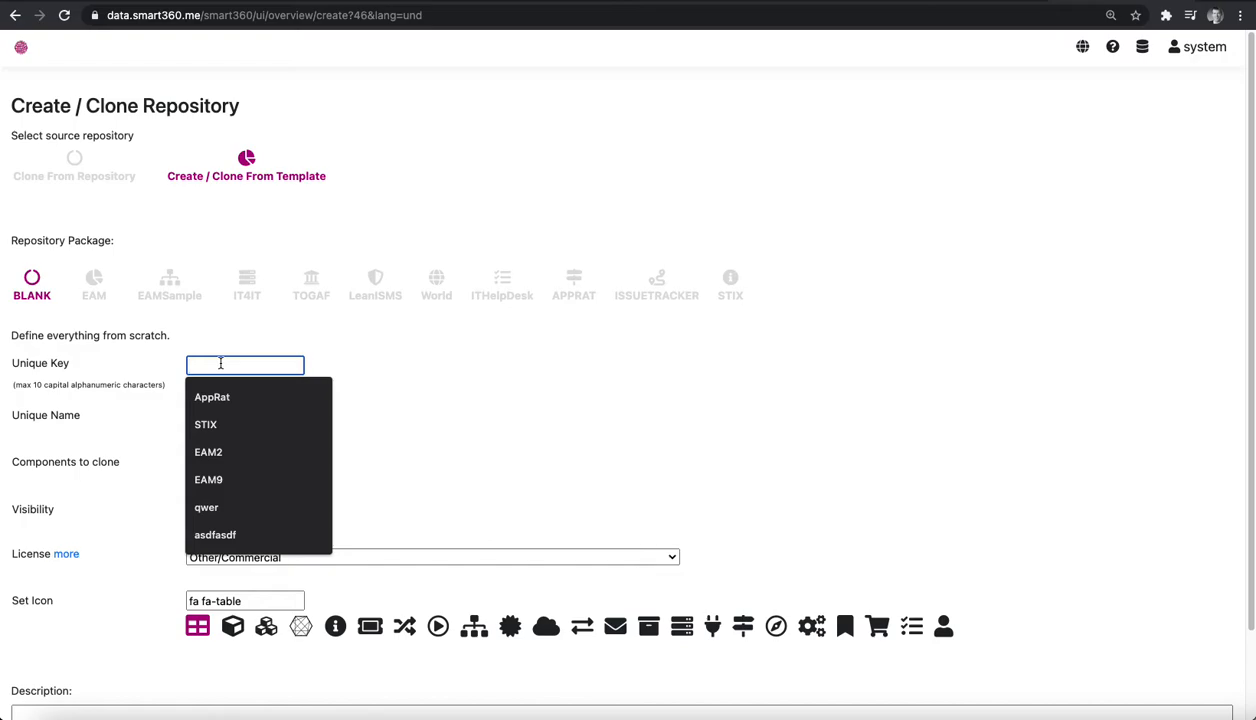
Enter ORG as the unique key and Organization as the unique name of the new blank repository.
text(ORG)
click(207, 415)
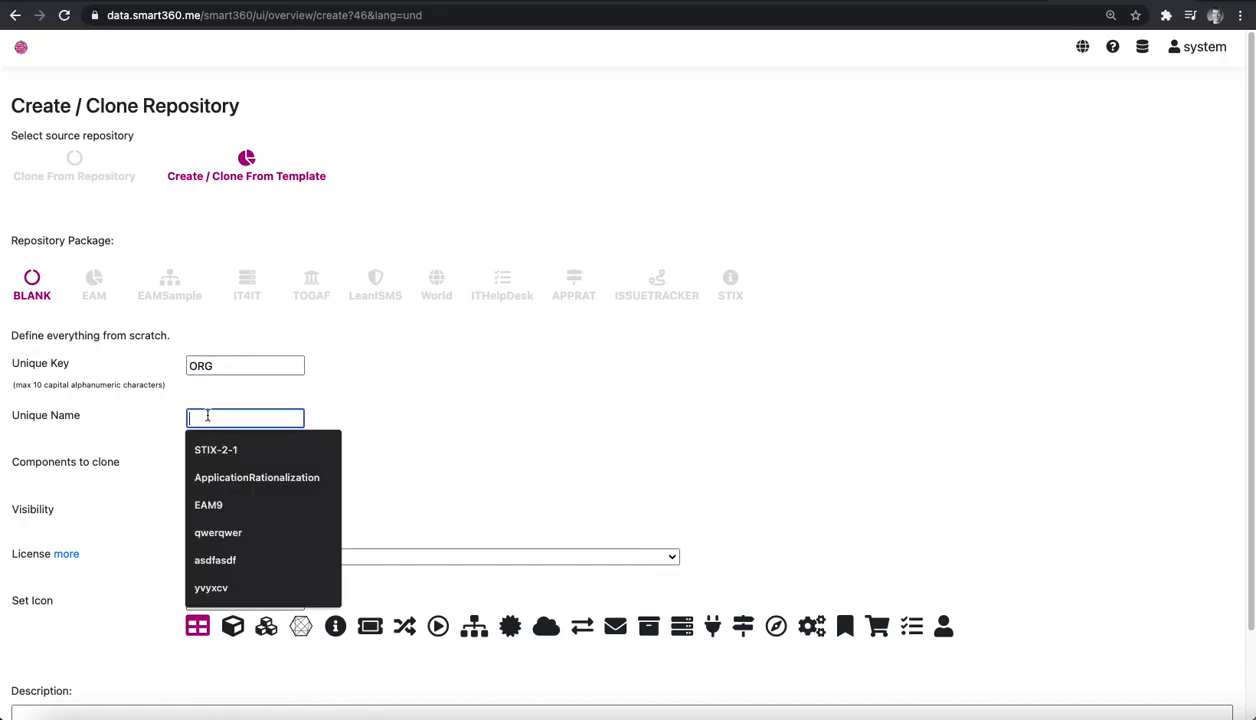
text(Organization)
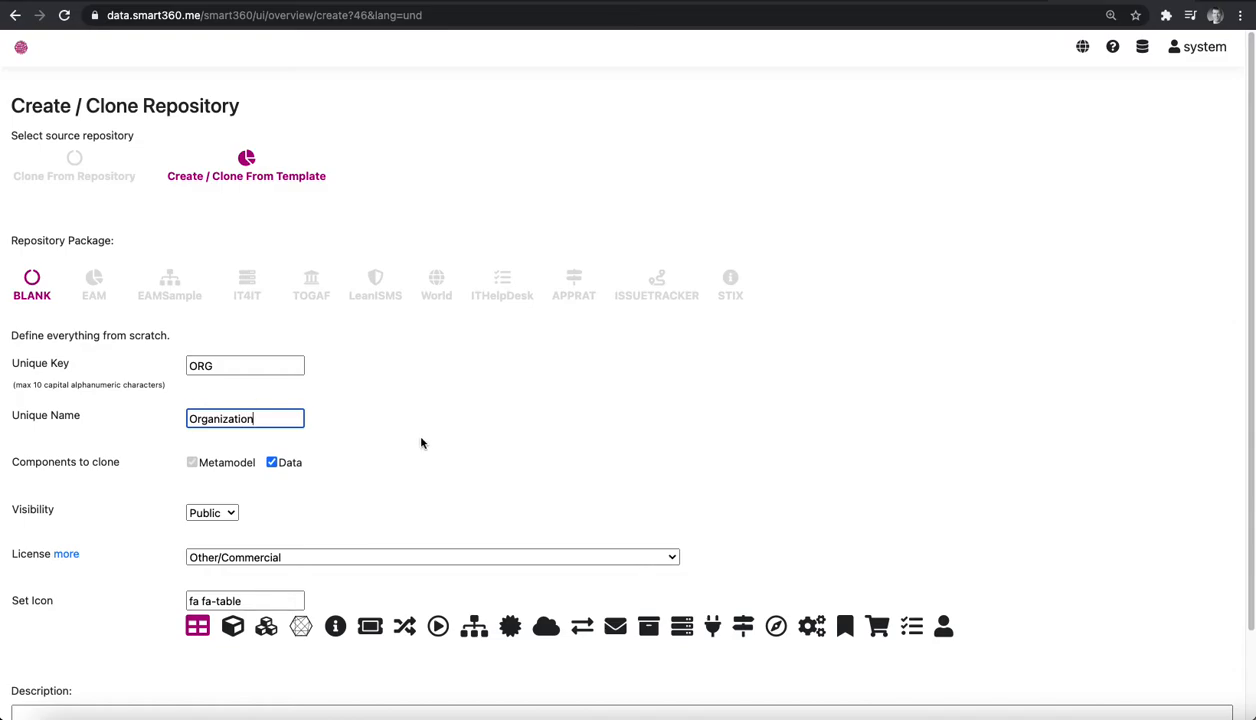
Give the repository the fa-sitemap icon and the description "Demo Org", and save it.
scroll(421, 443, down, 2)
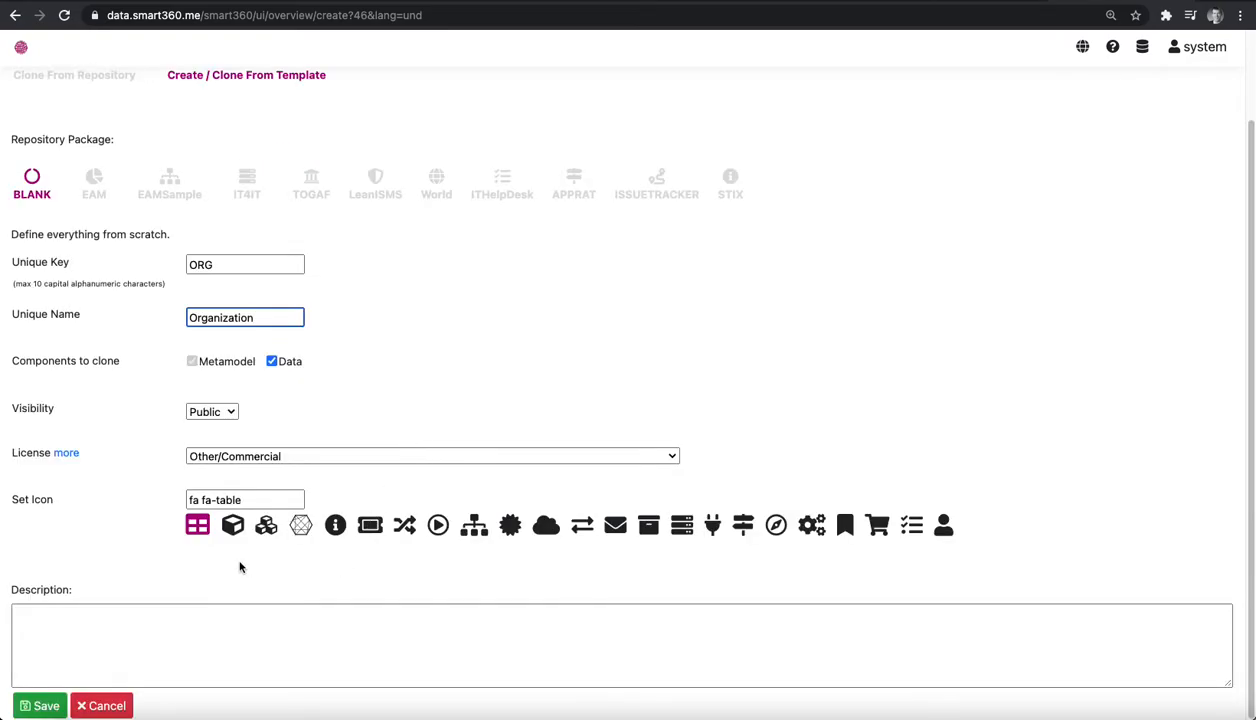
click(476, 528)
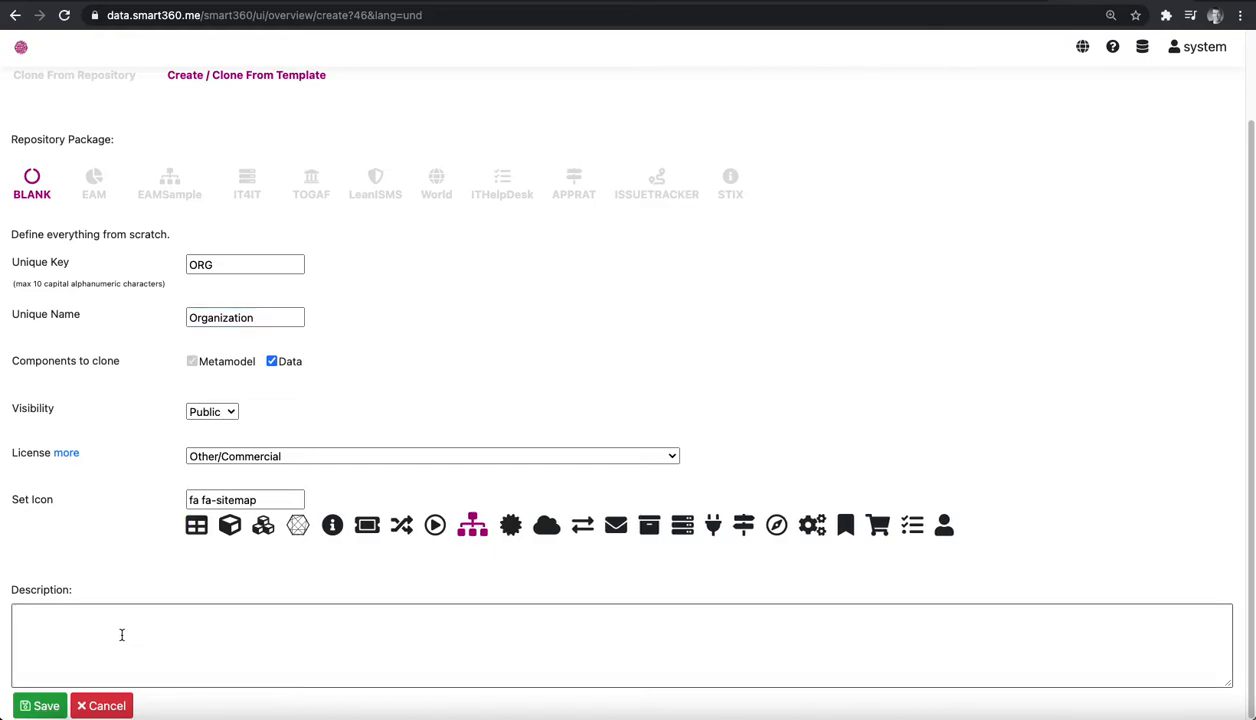
click(87, 622)
text(Demo Org)
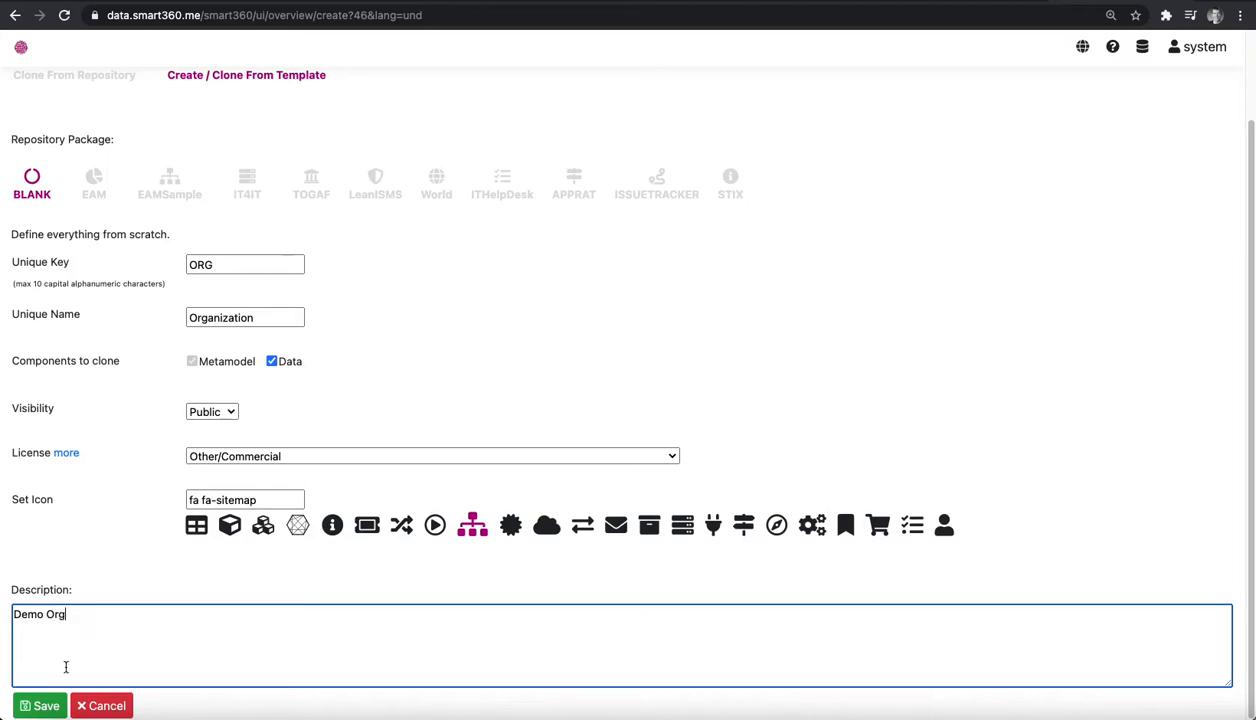
click(40, 705)
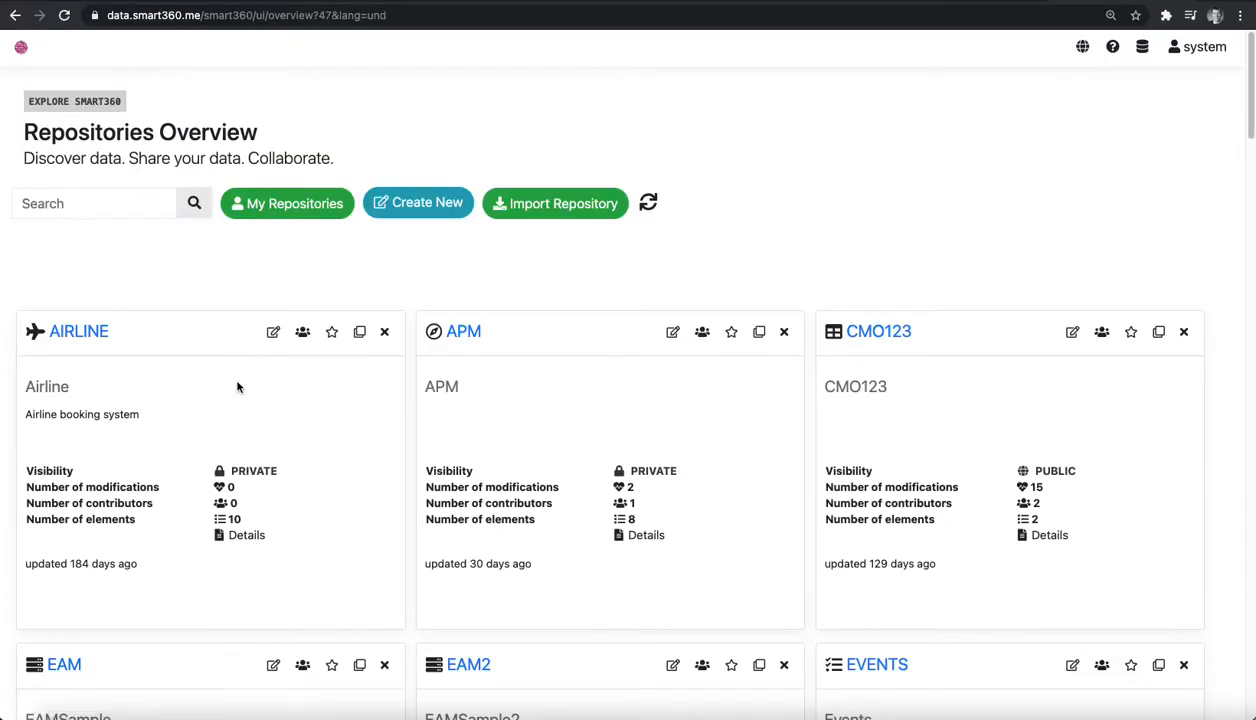
Find the ORG repository in the repositories overview and open it.
scroll(328, 383, down, 18)
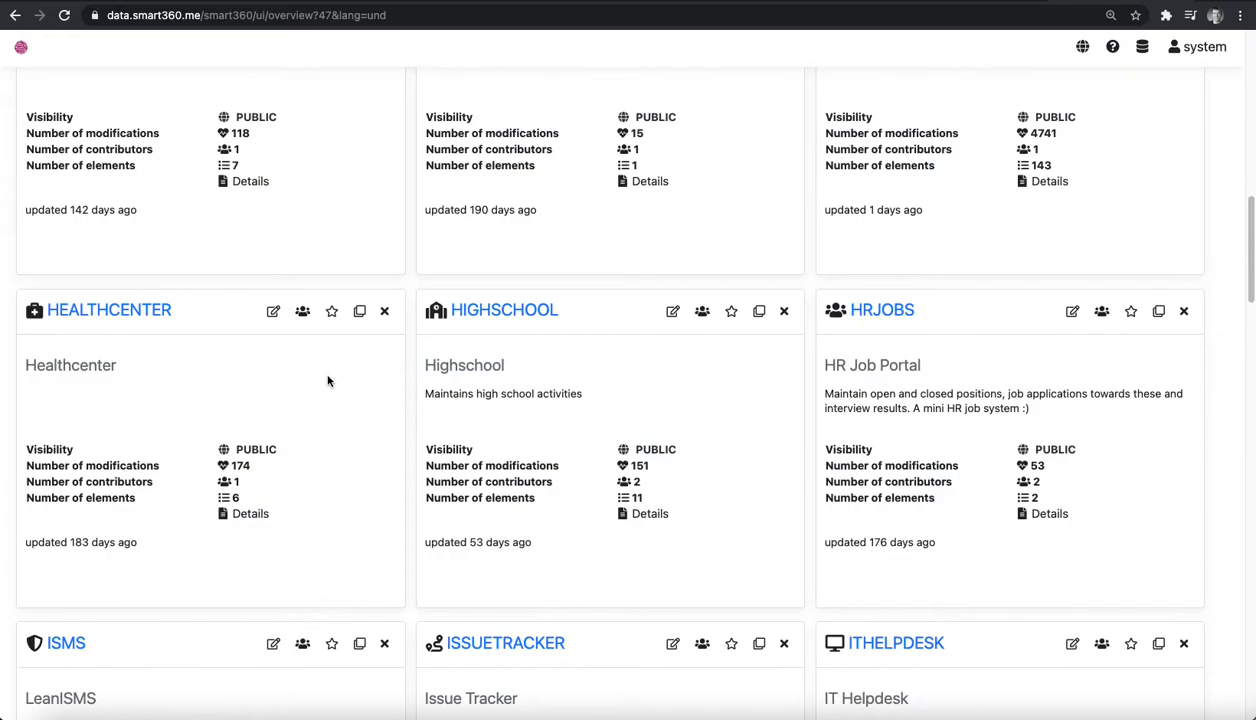
scroll(328, 380, down, 4)
click(470, 309)
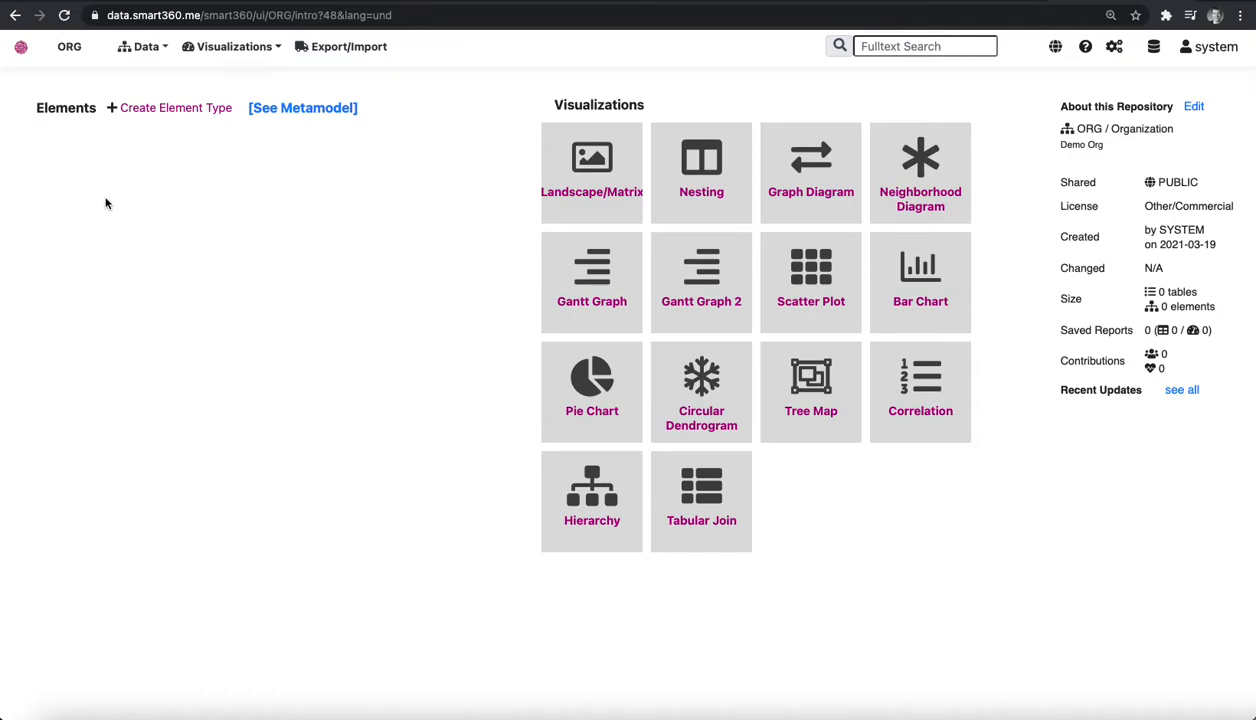
Create an element type named Employee in the ORG repository.
click(155, 109)
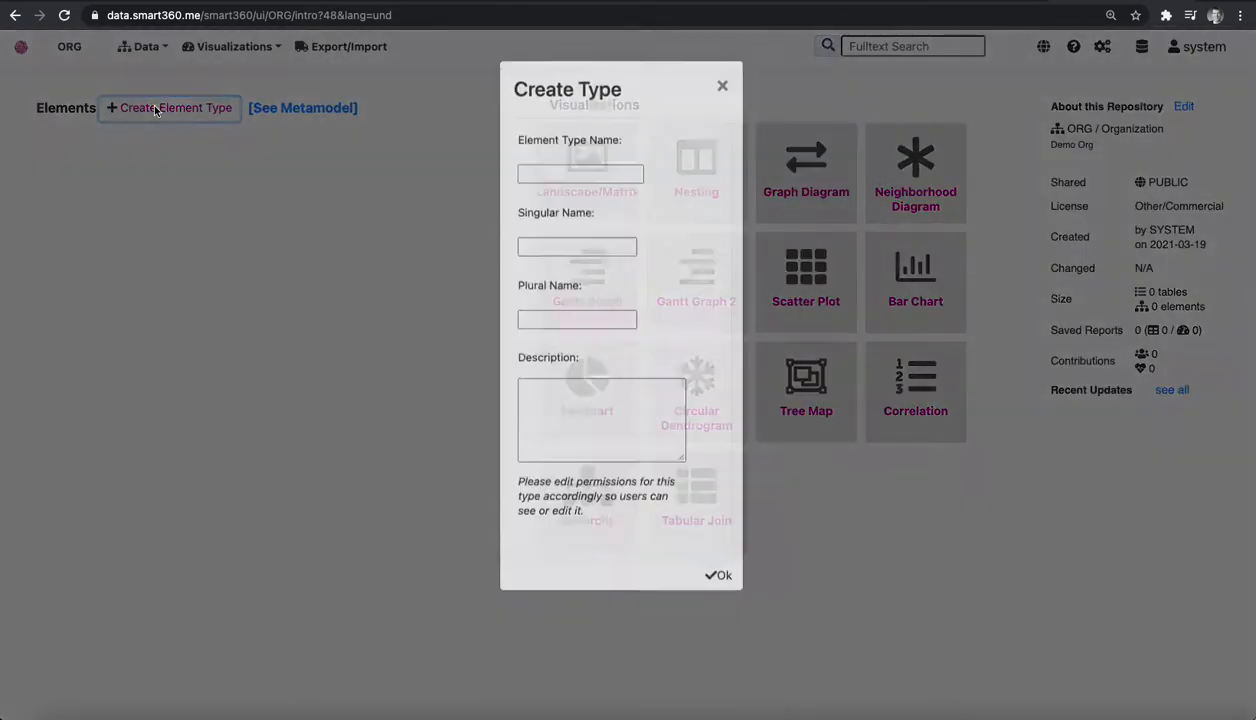
click(577, 191)
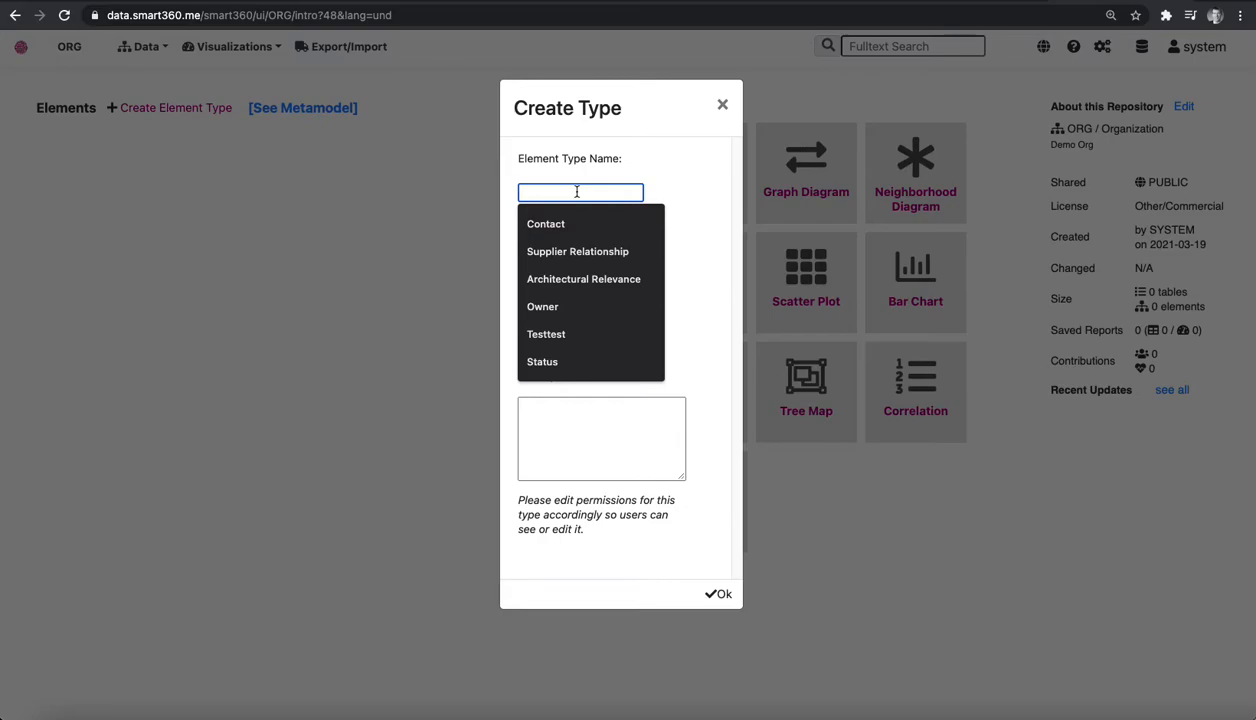
text(Employee)
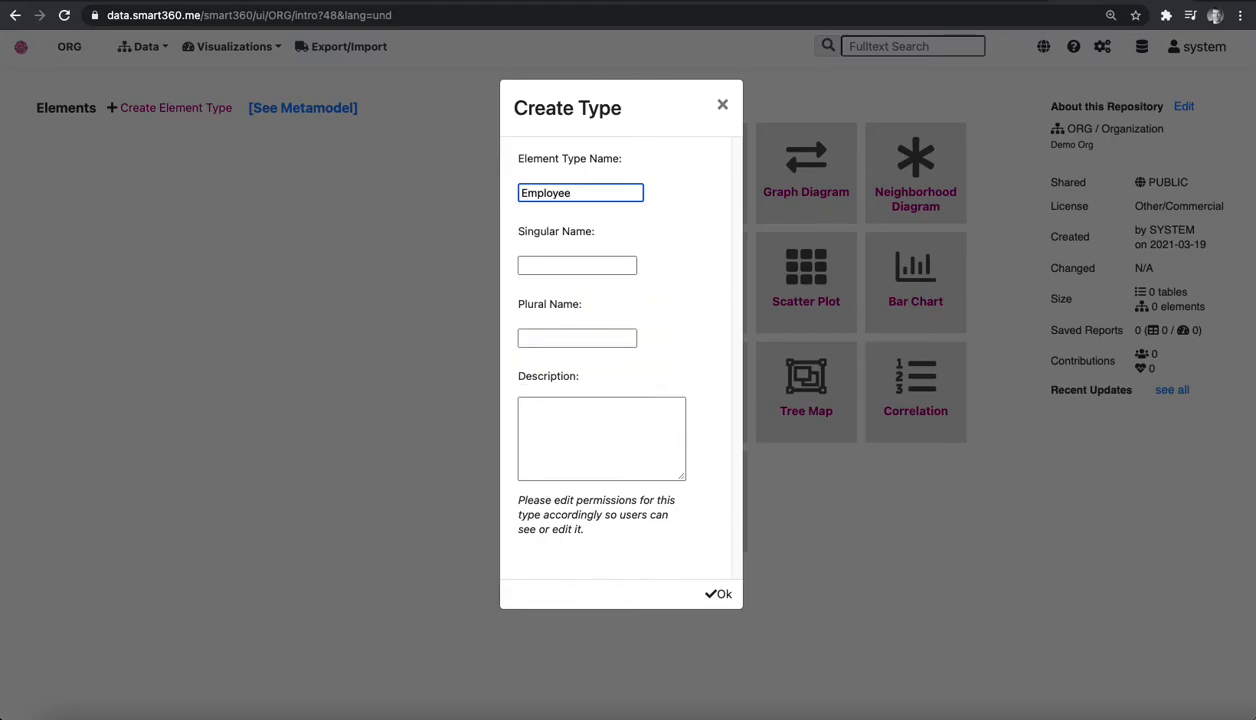
click(712, 592)
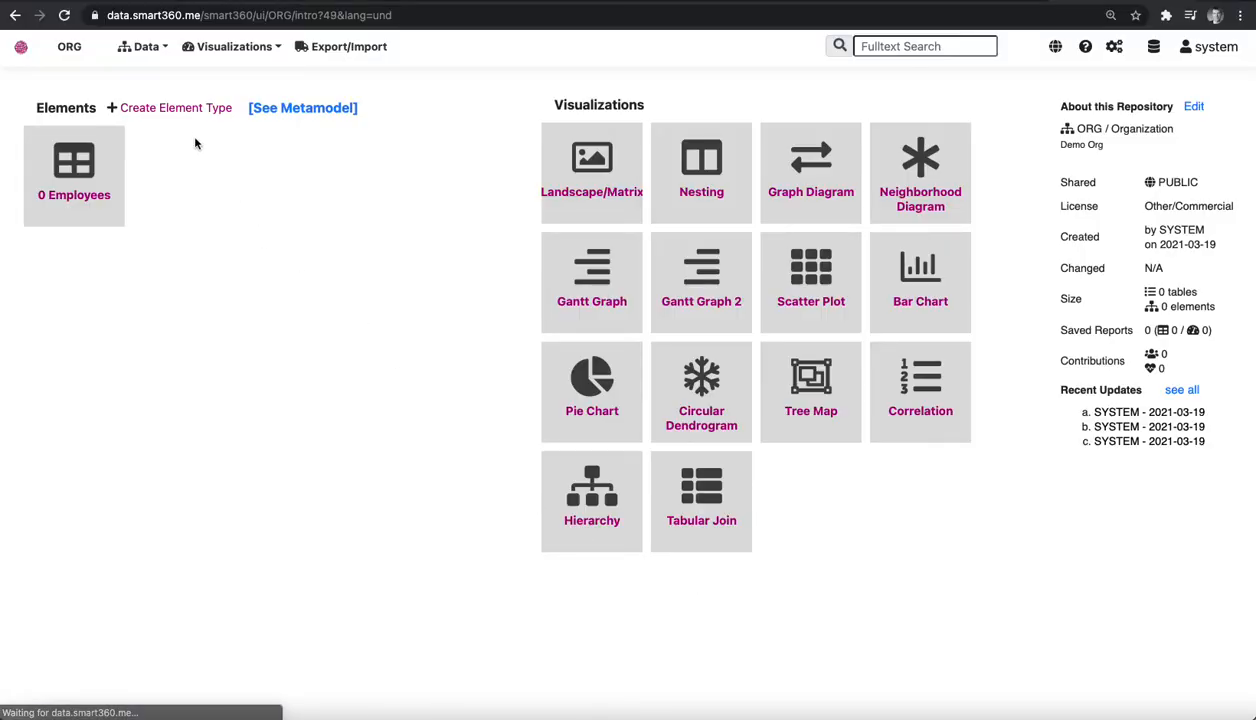
Create a second element type named Department.
click(196, 107)
click(567, 189)
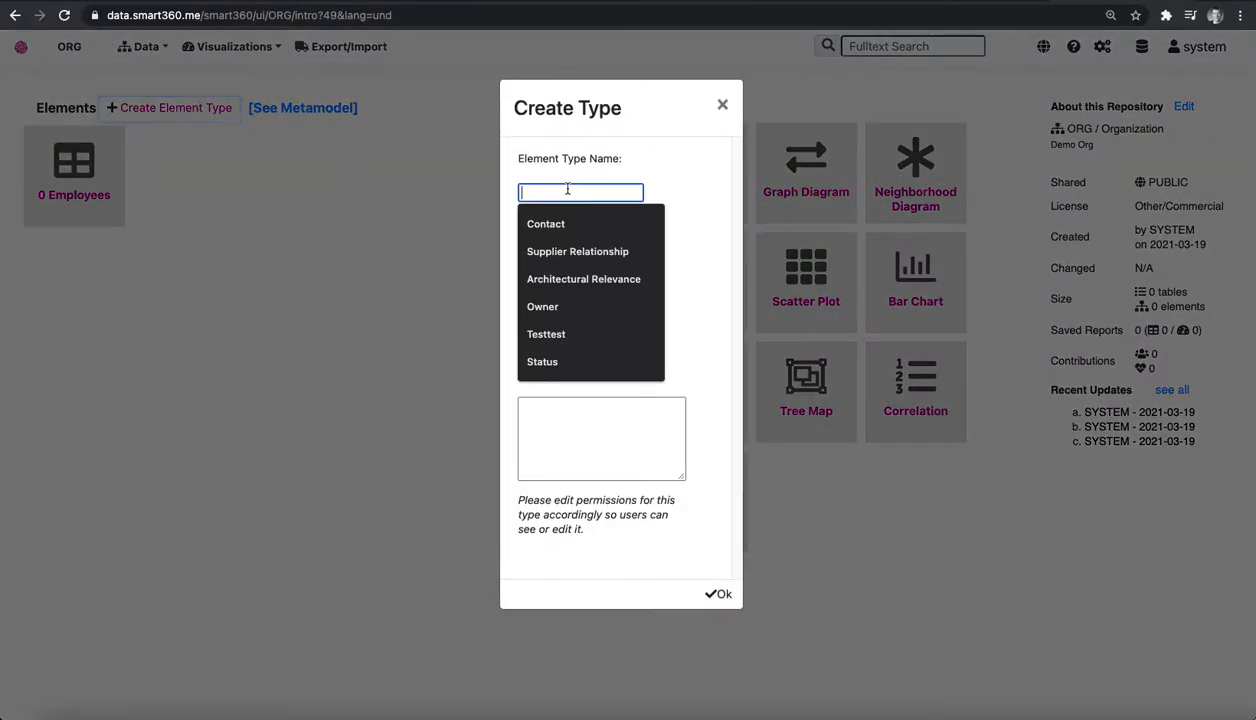
text(Depar)
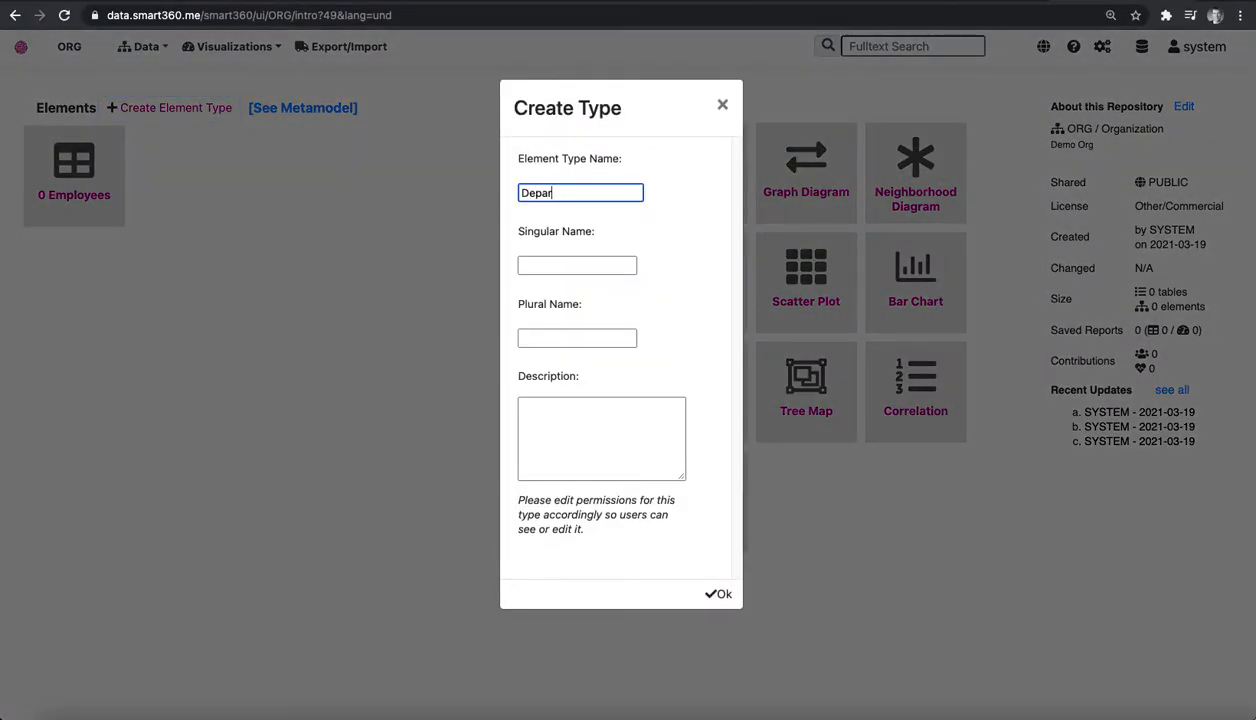
text(tment)
click(718, 594)
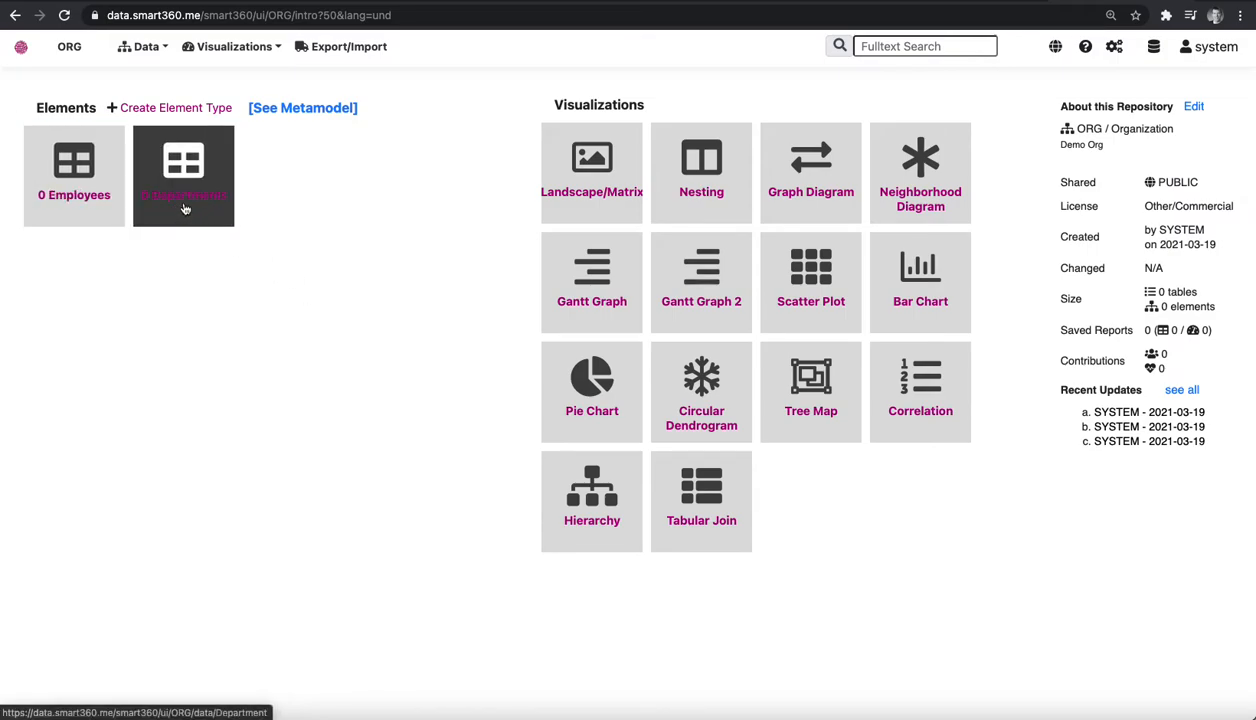
Open the Employees table and add a property named Title with the value type STRING.
click(68, 173)
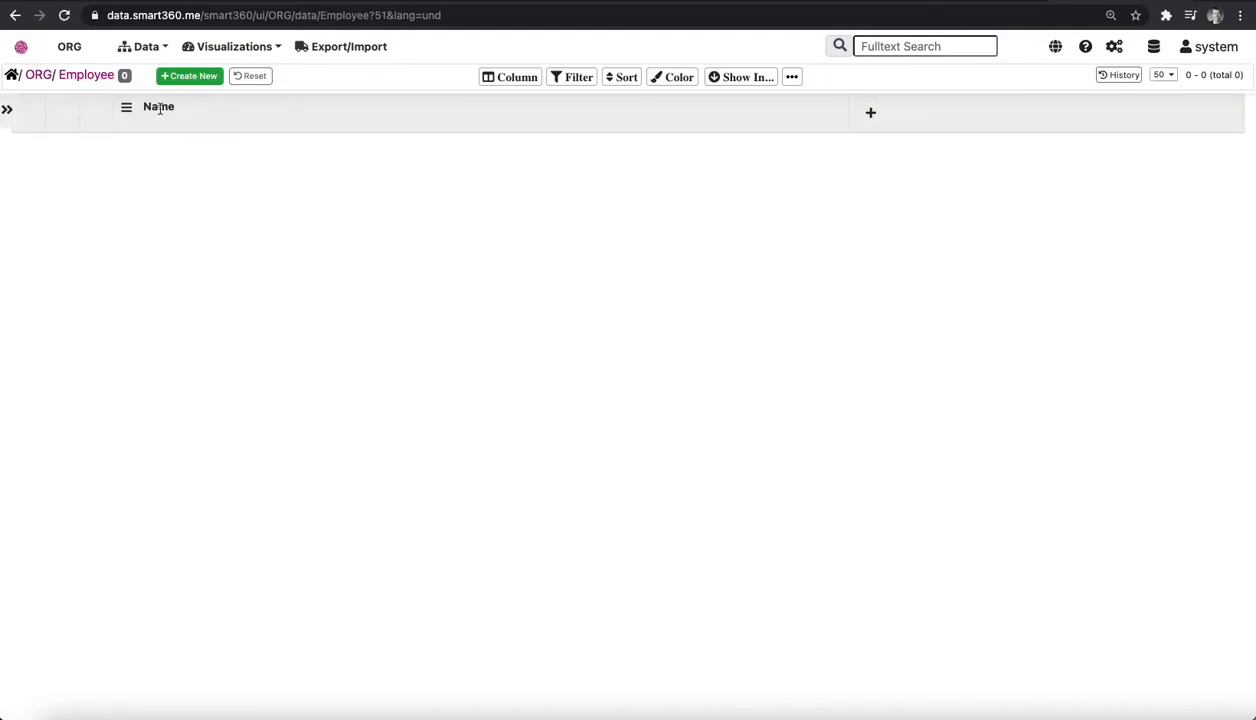
click(871, 116)
click(585, 196)
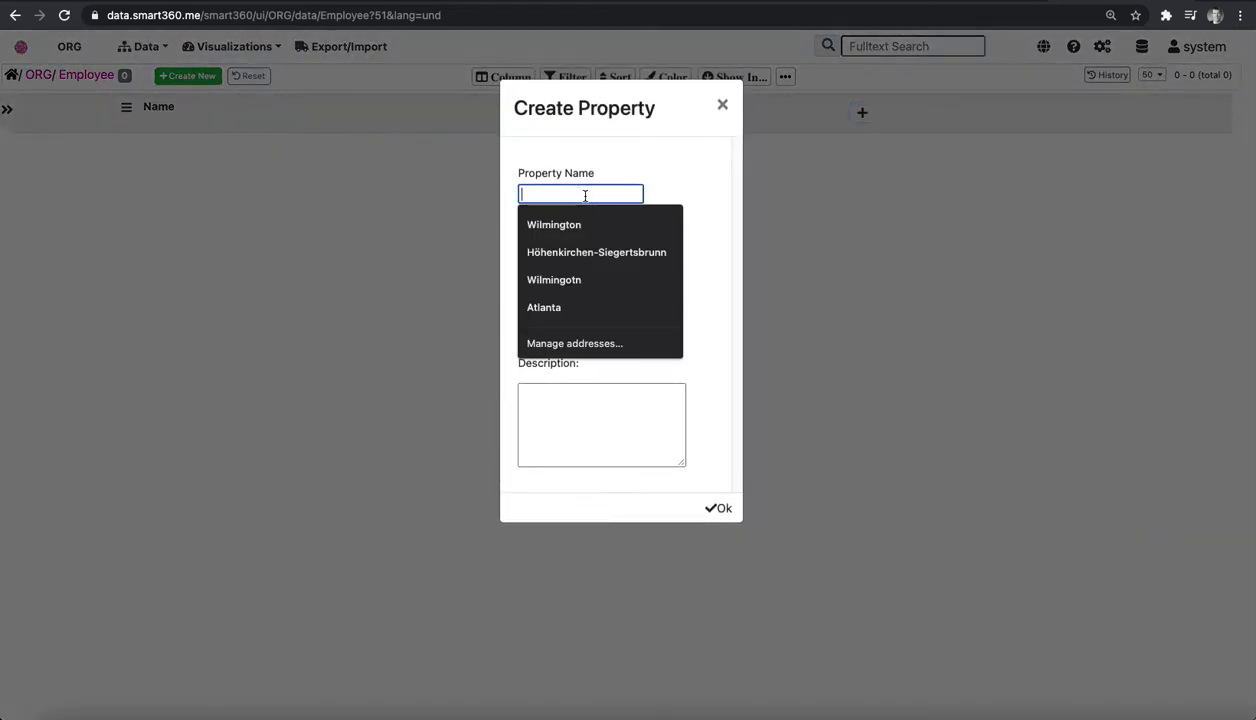
text(Title)
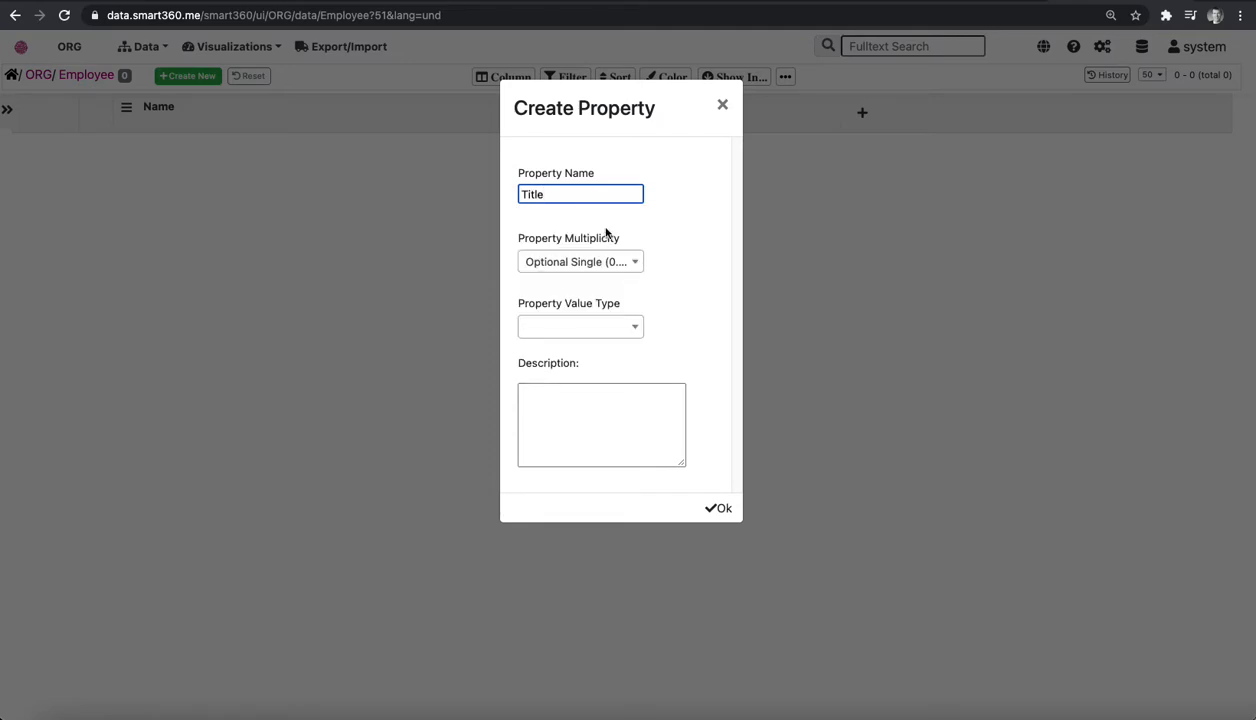
click(599, 328)
text(Stri)
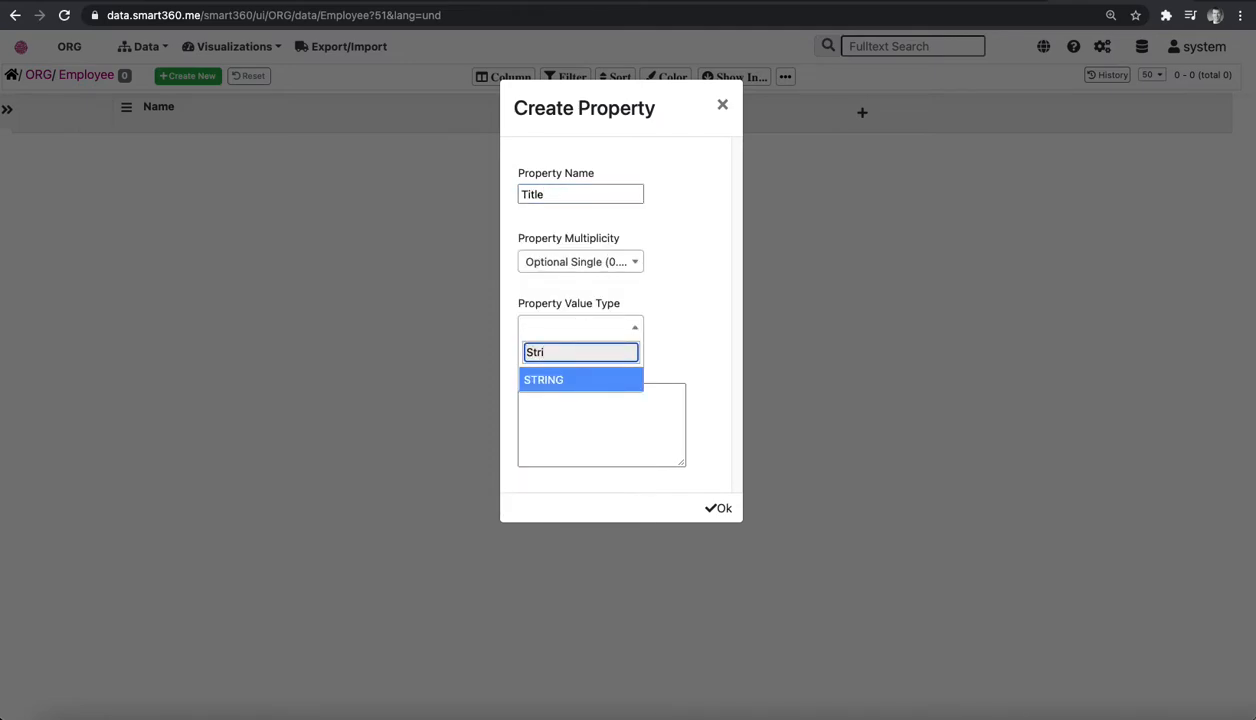
click(541, 378)
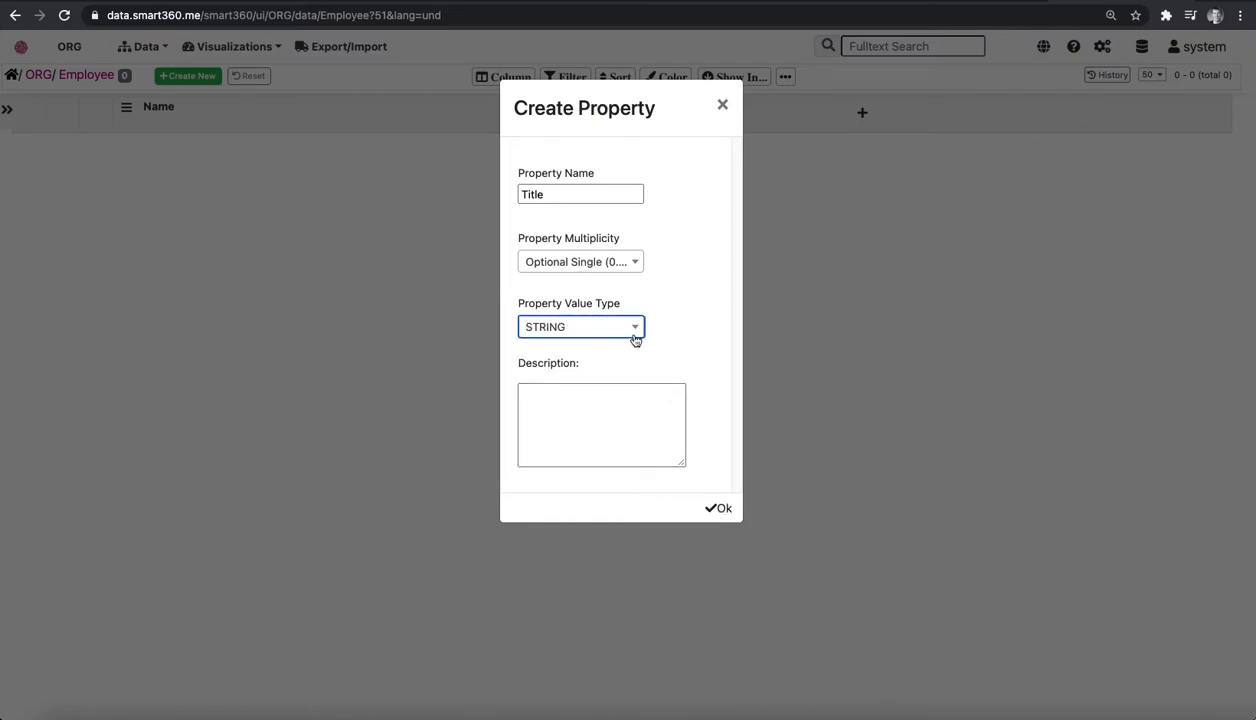
click(716, 510)
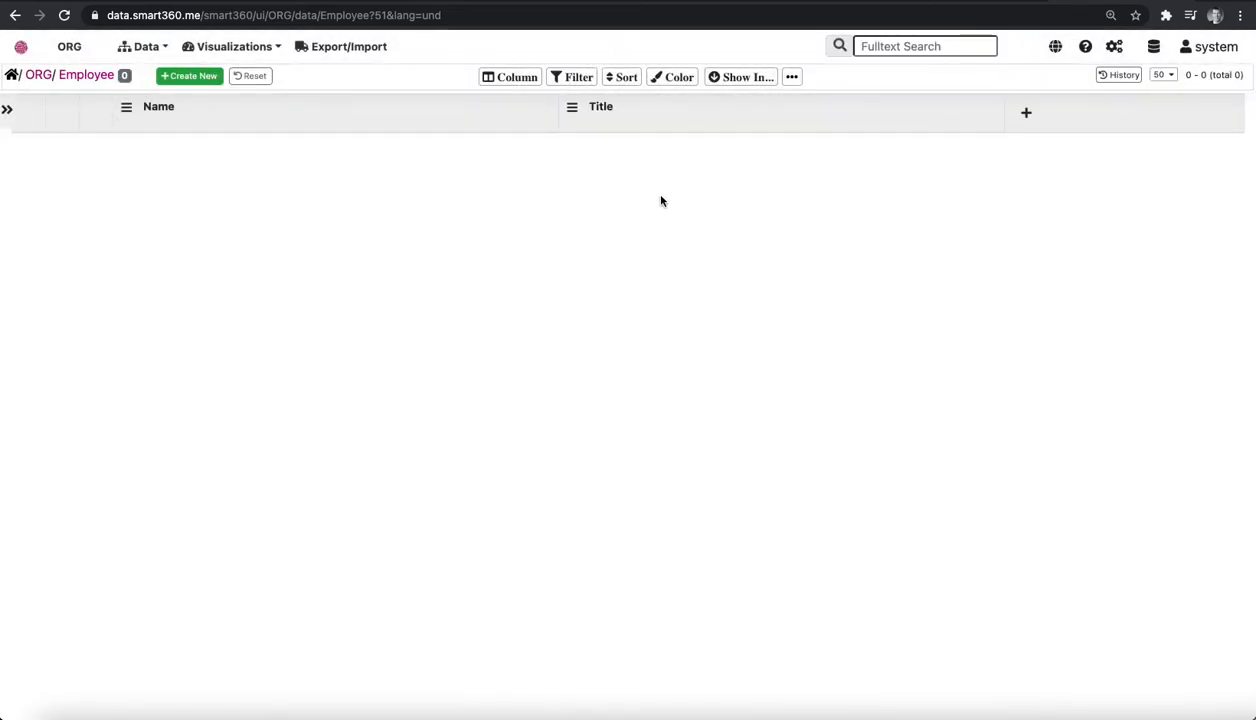
Add a property named Status with the value type STRING to the Employee type.
click(1028, 116)
click(608, 192)
text(Status)
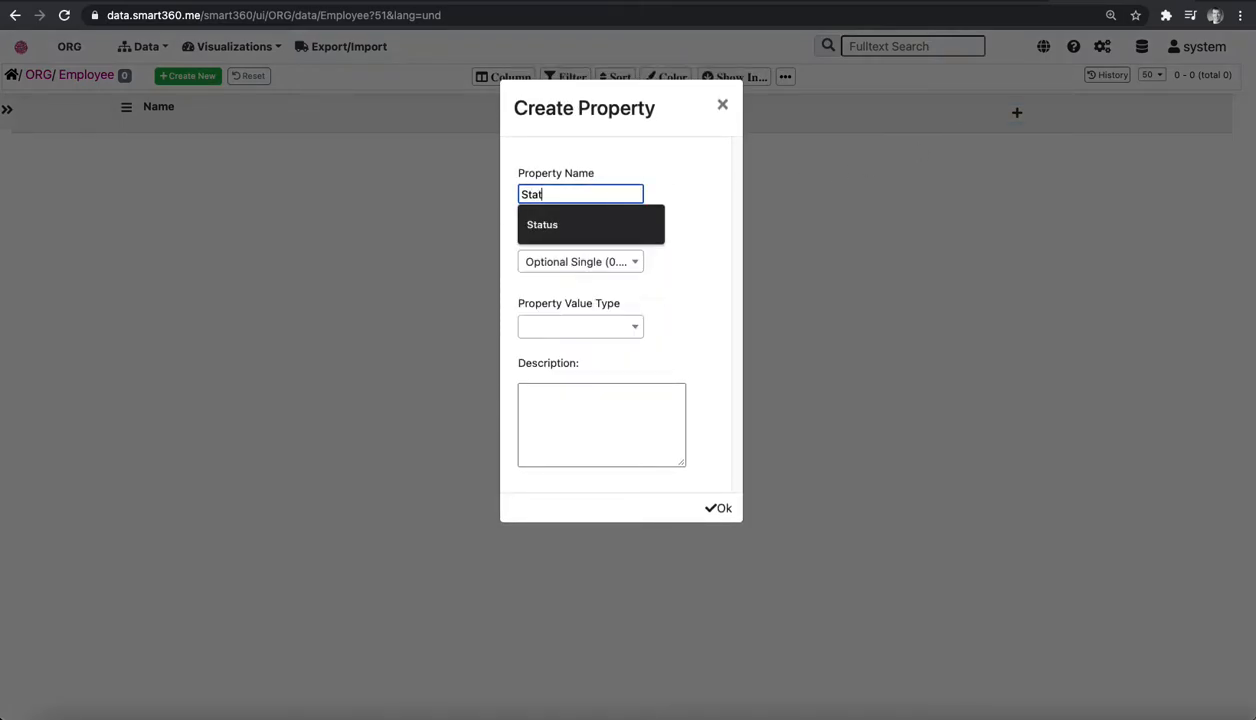
click(598, 329)
drag(634, 396, 634, 516)
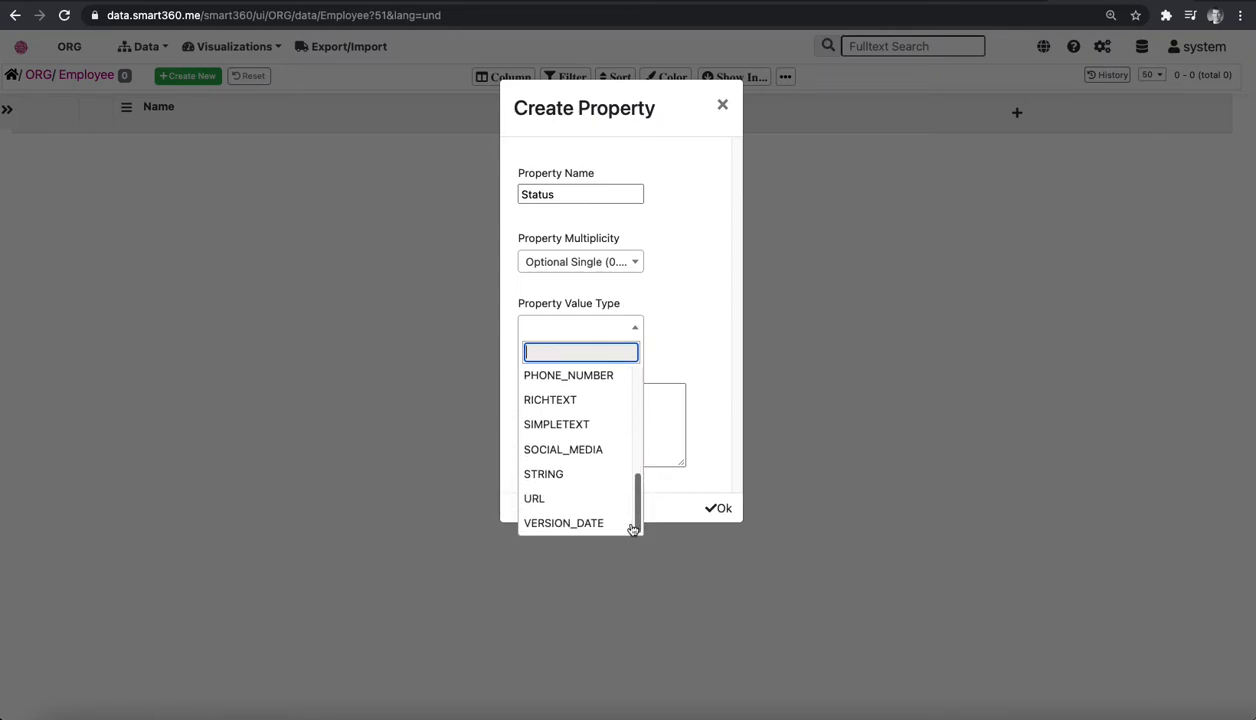
click(577, 476)
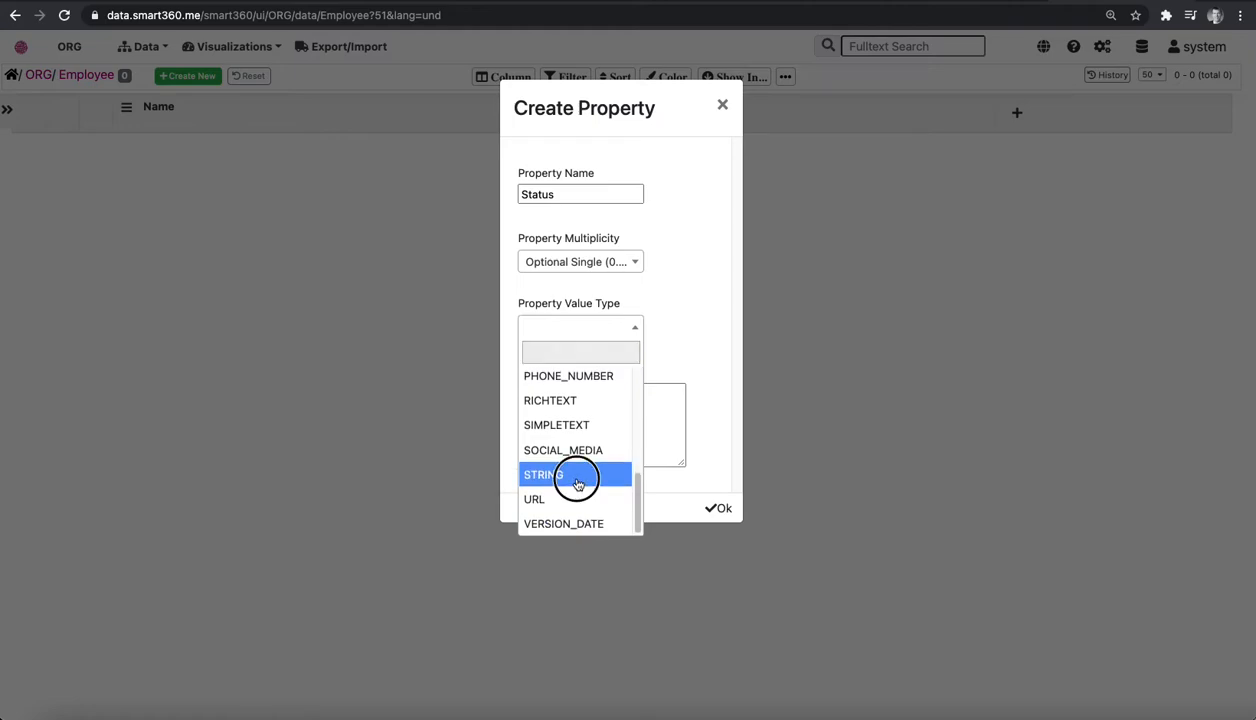
click(722, 511)
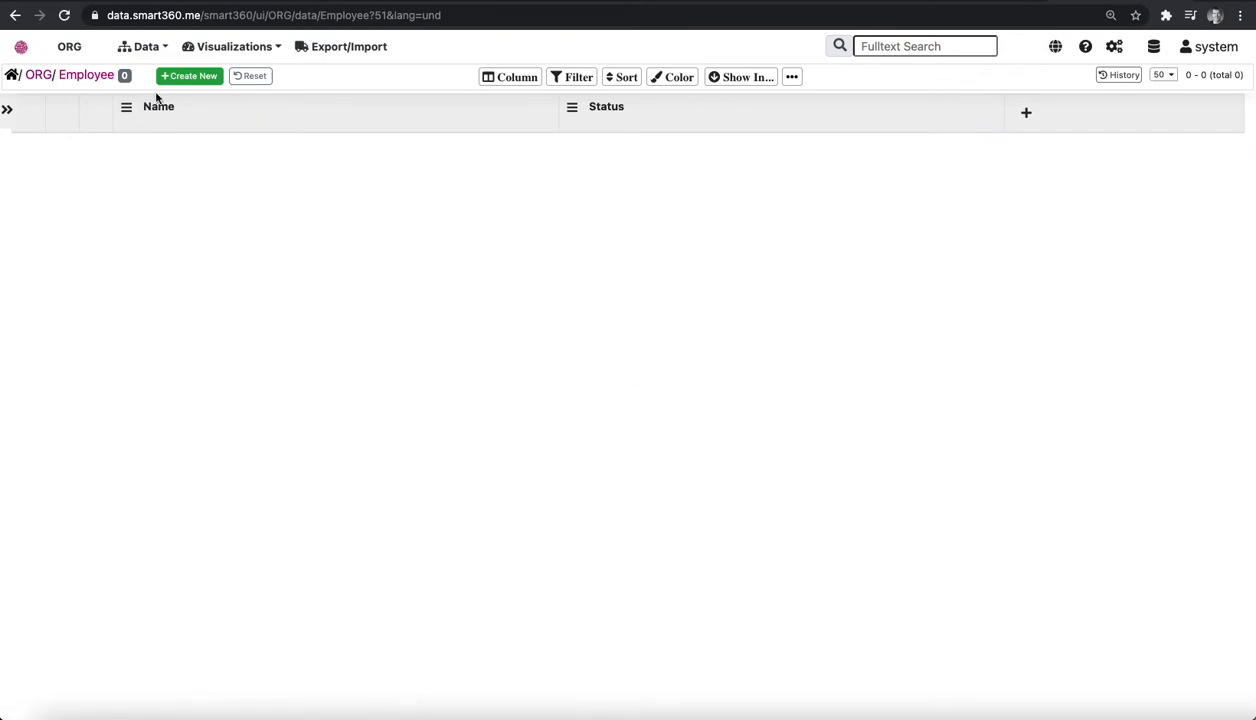
Create and save an employee record with the employee's full name, the title CEO and the status Full-Time.
click(190, 79)
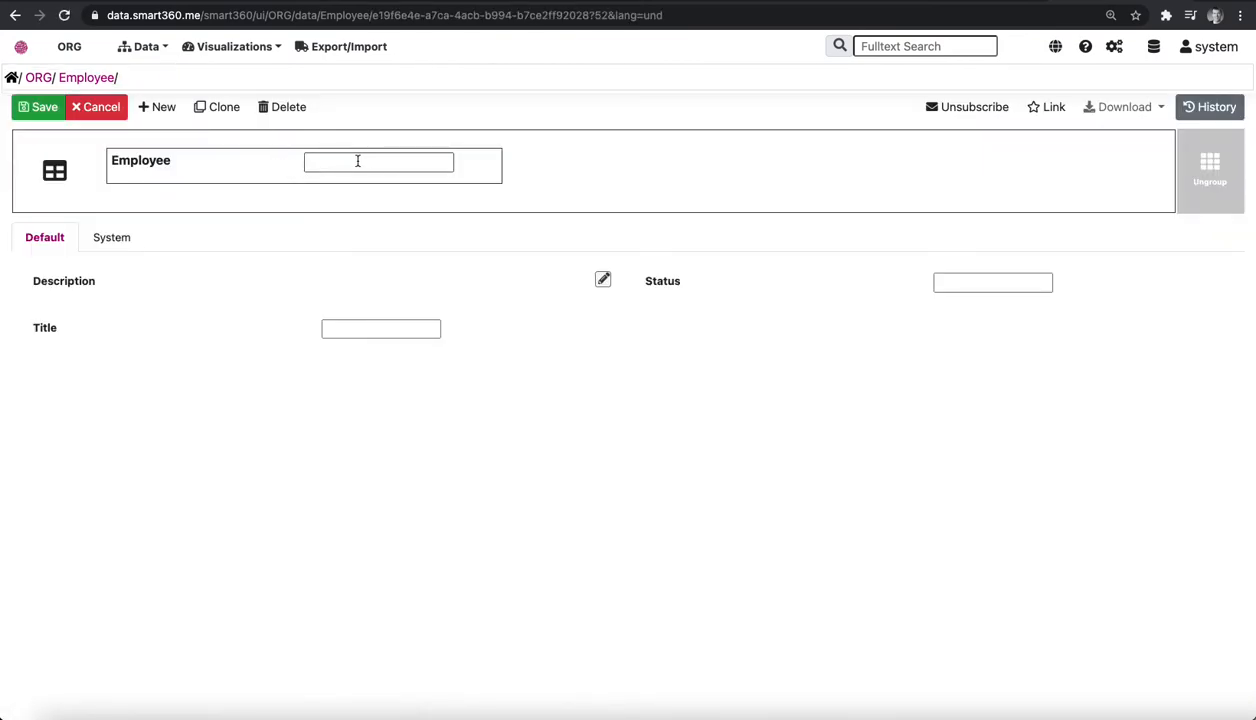
click(357, 161)
text(Jane Doe)
click(370, 331)
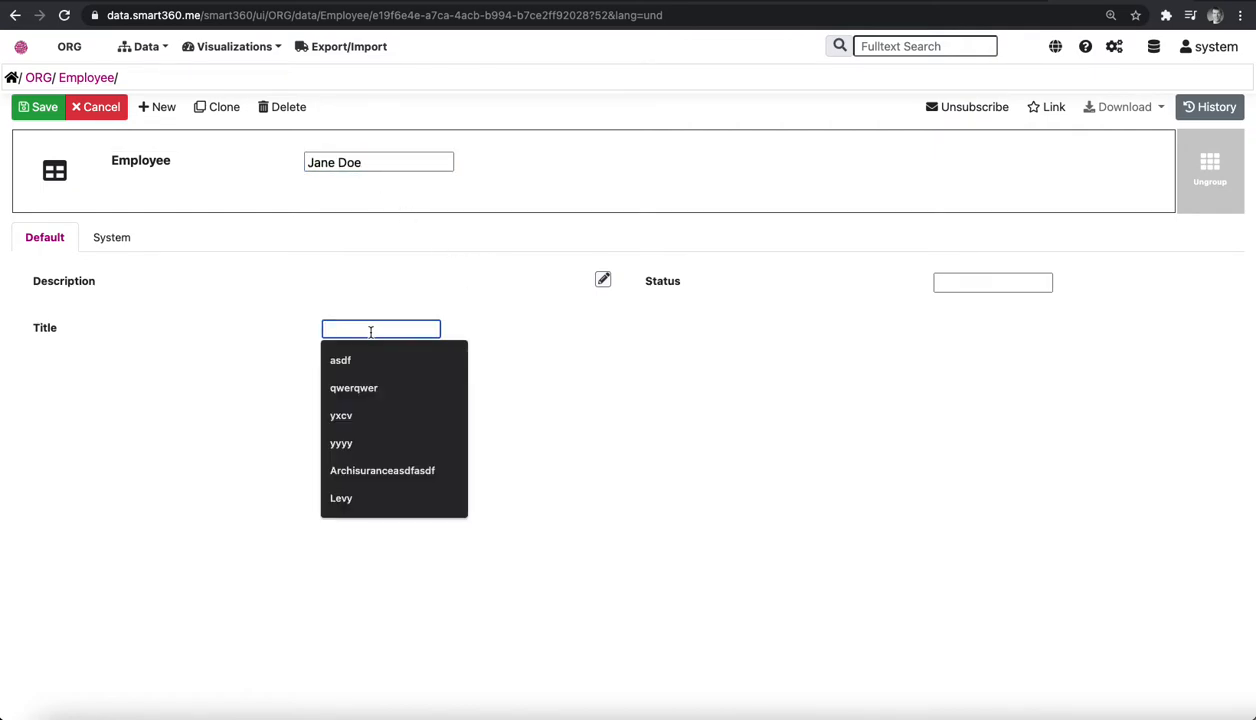
text(CEO)
click(976, 287)
text(Full-)
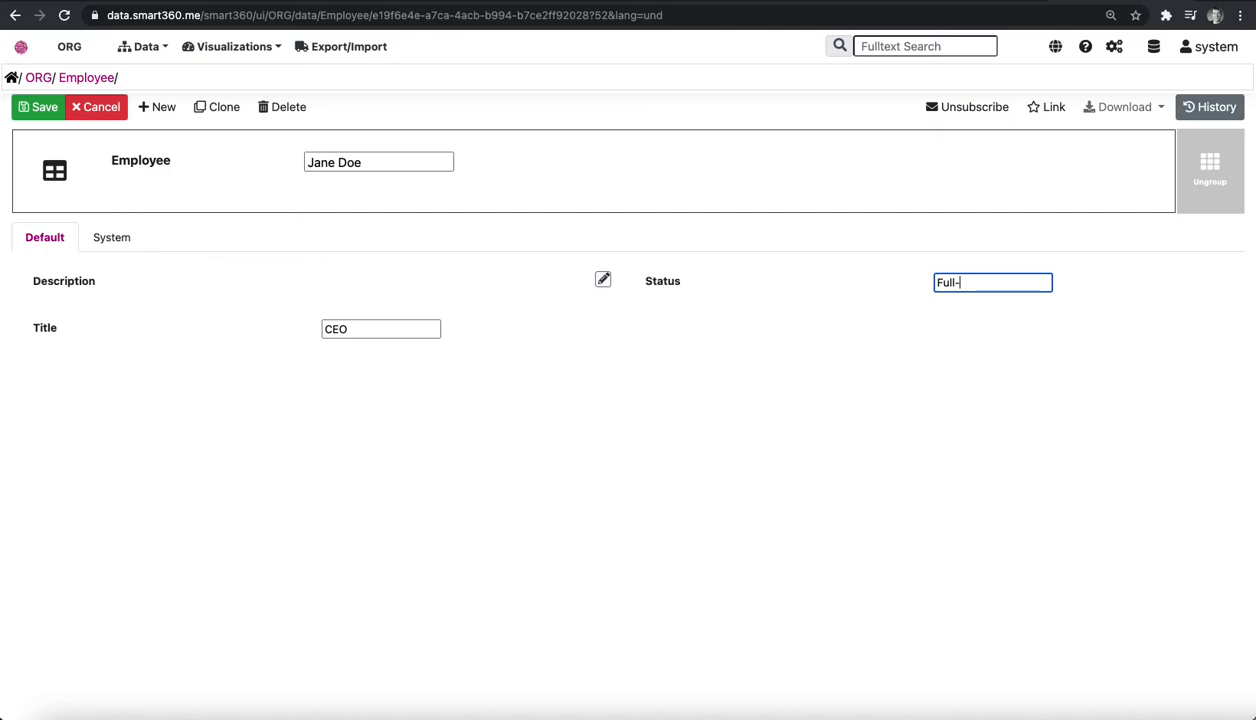
text(Time)
click(43, 112)
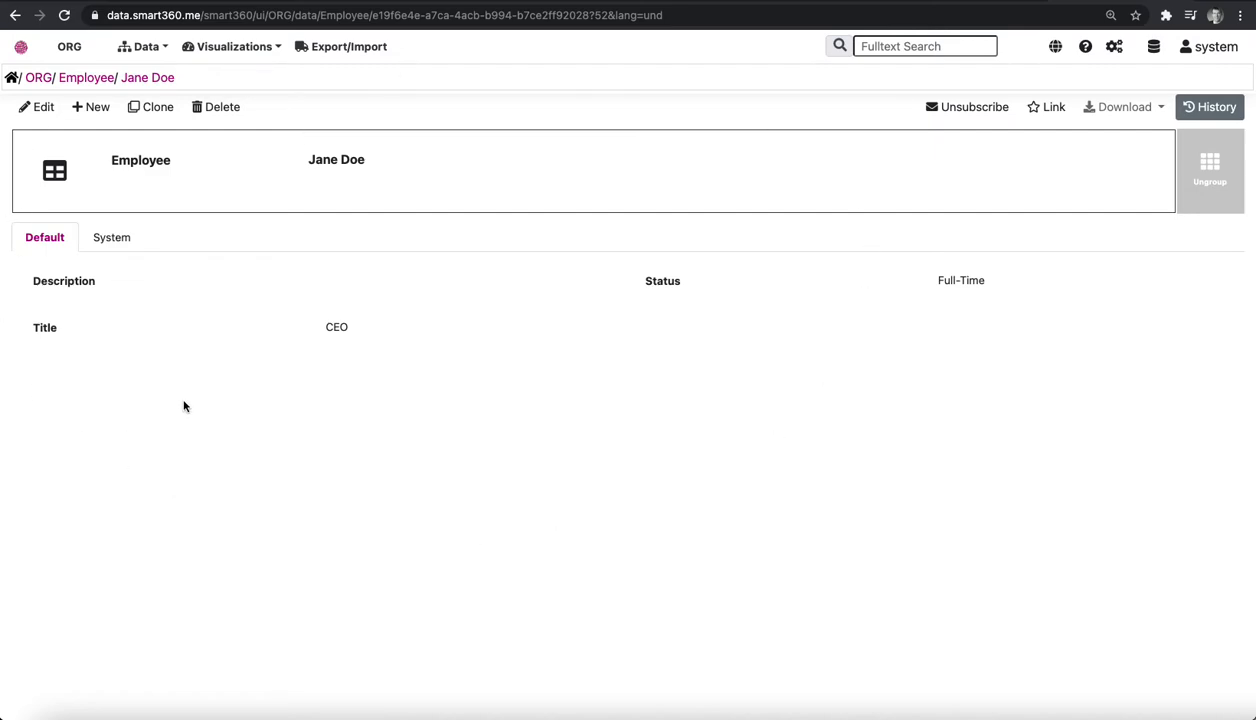
Look at the Departments table and open the relationship management of the repository's metamodel.
click(146, 46)
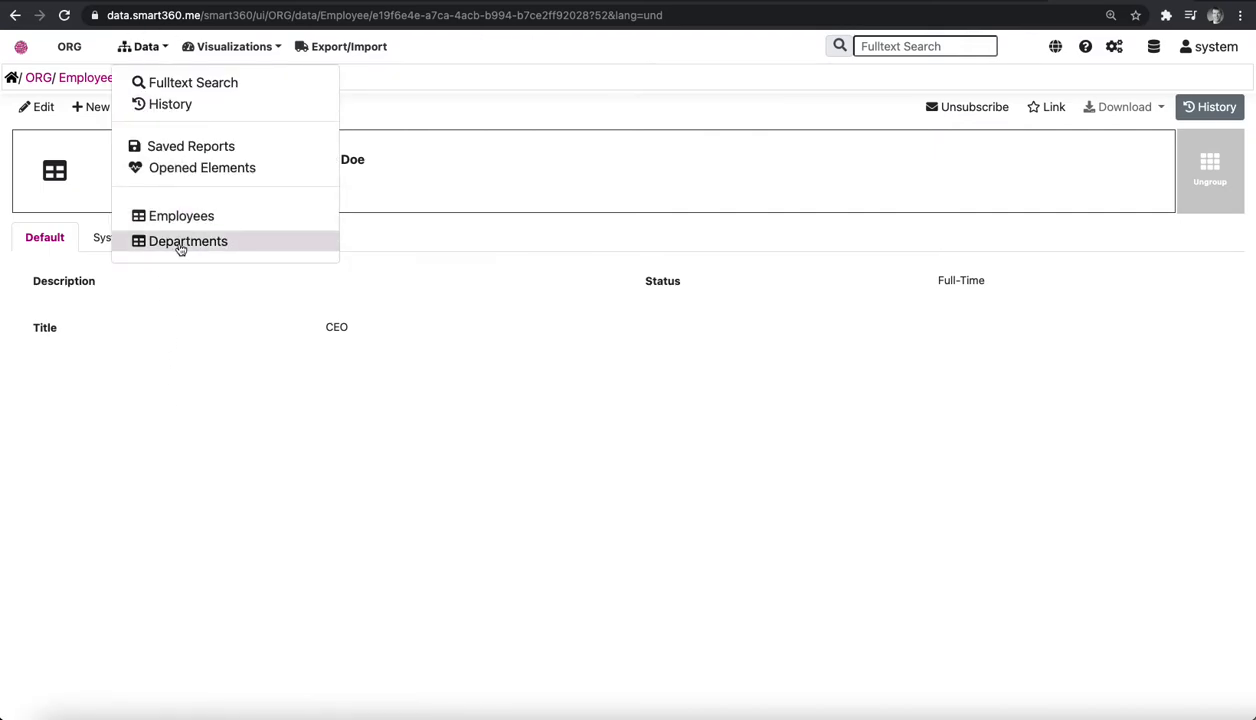
click(176, 240)
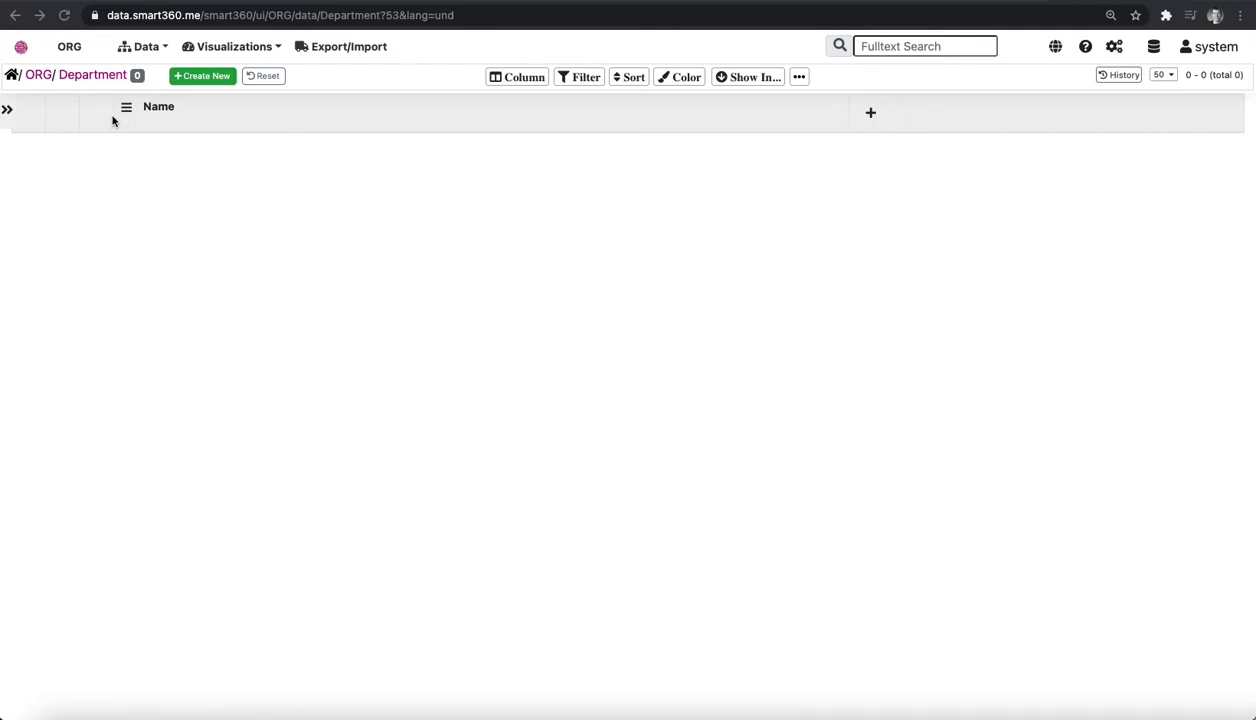
click(1114, 46)
click(1143, 102)
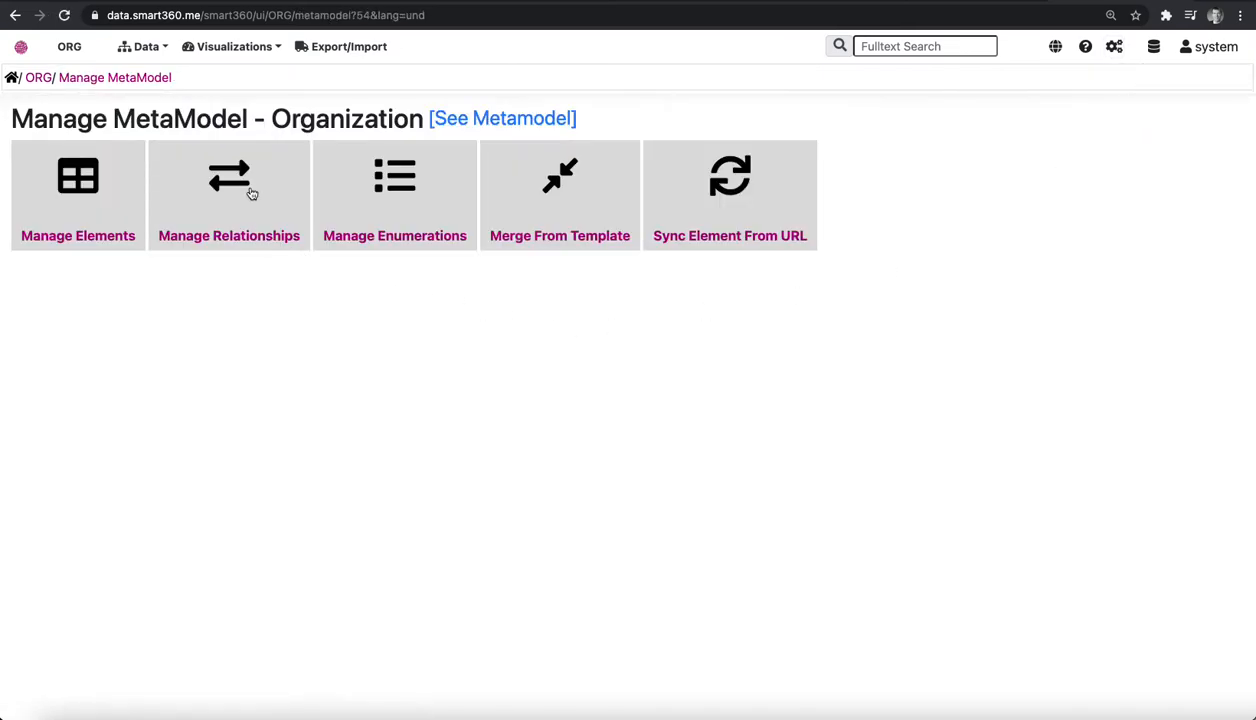
click(251, 191)
Start a new relationship with Employee as the first element type and Department as the second.
click(90, 185)
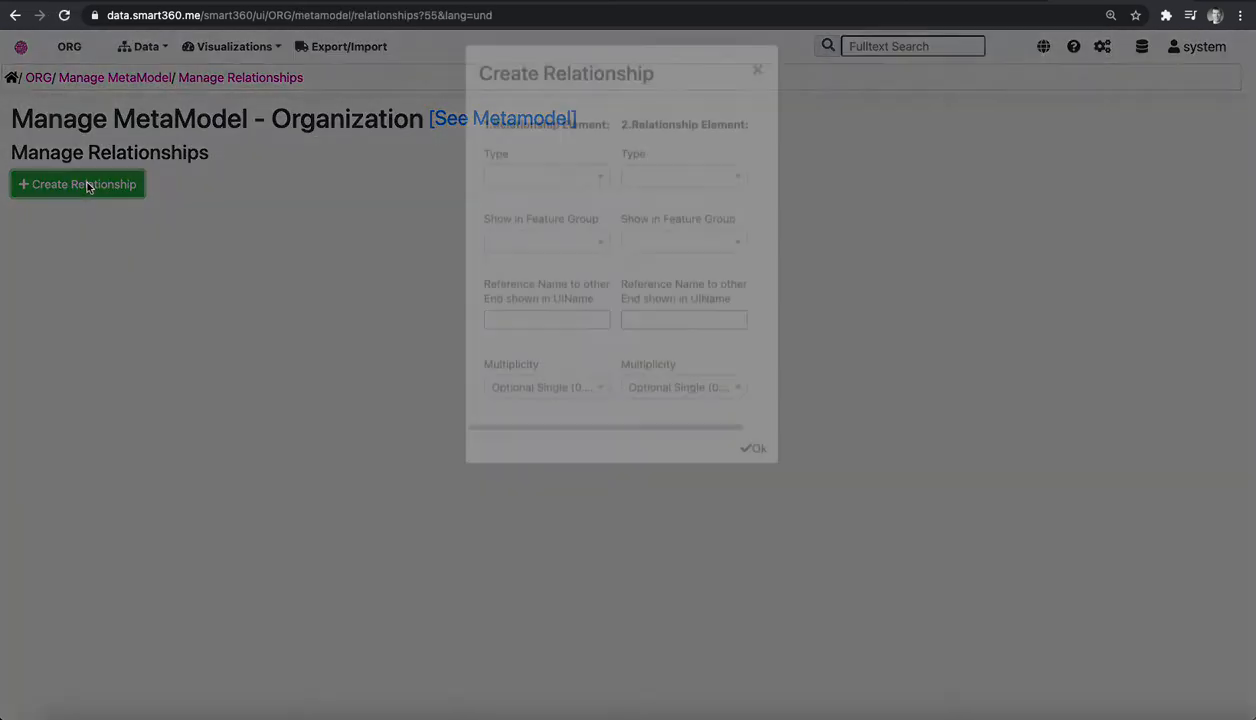
click(556, 216)
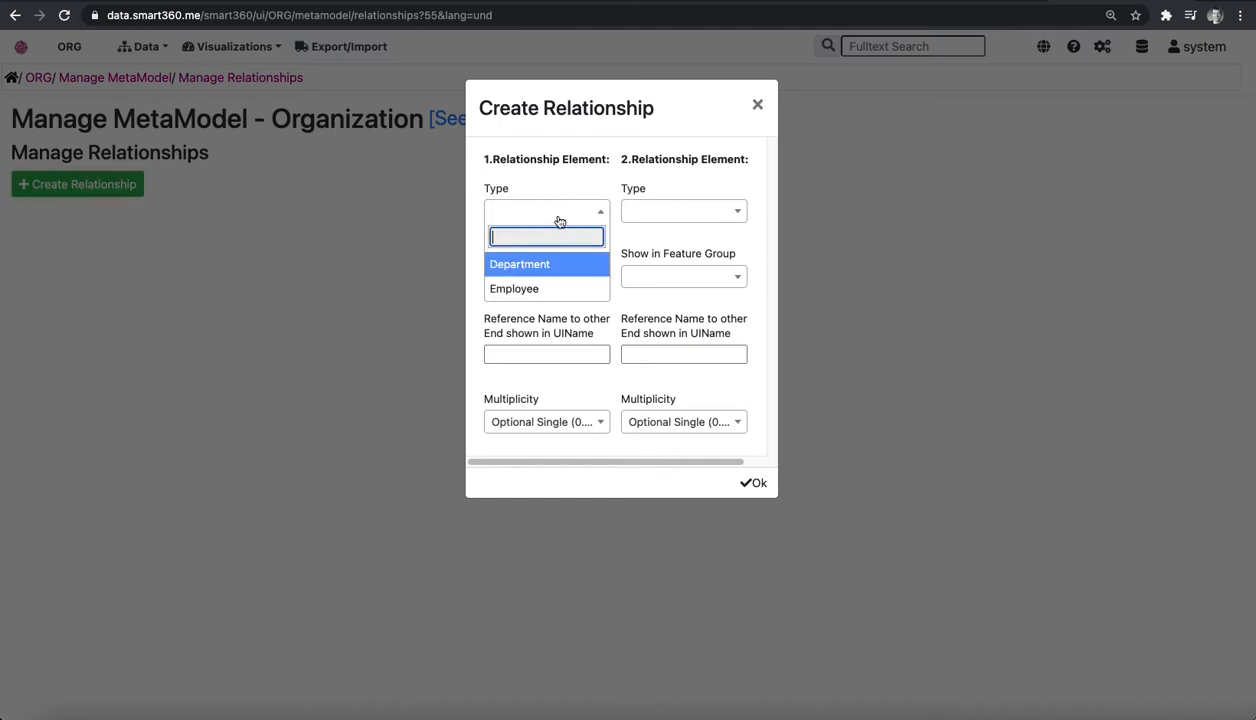
click(518, 289)
click(676, 213)
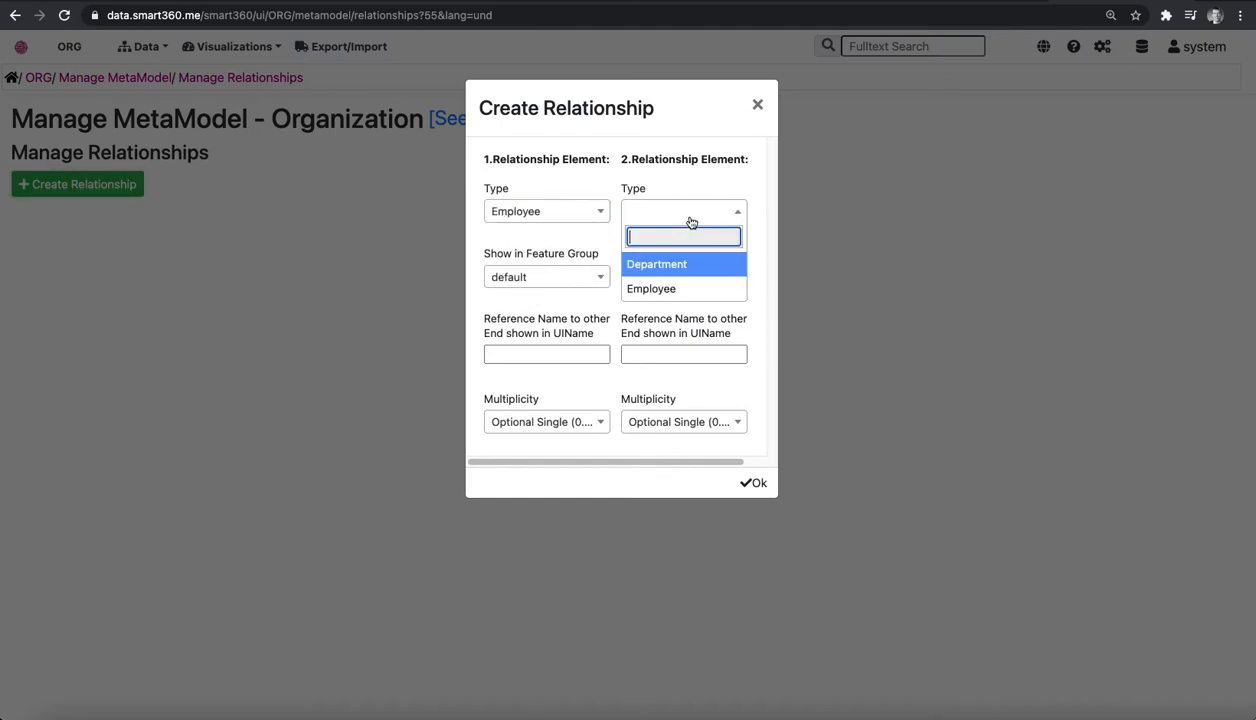
click(652, 264)
Name the reference on the Employee end Department and the reference on the Department end Employees.
click(544, 356)
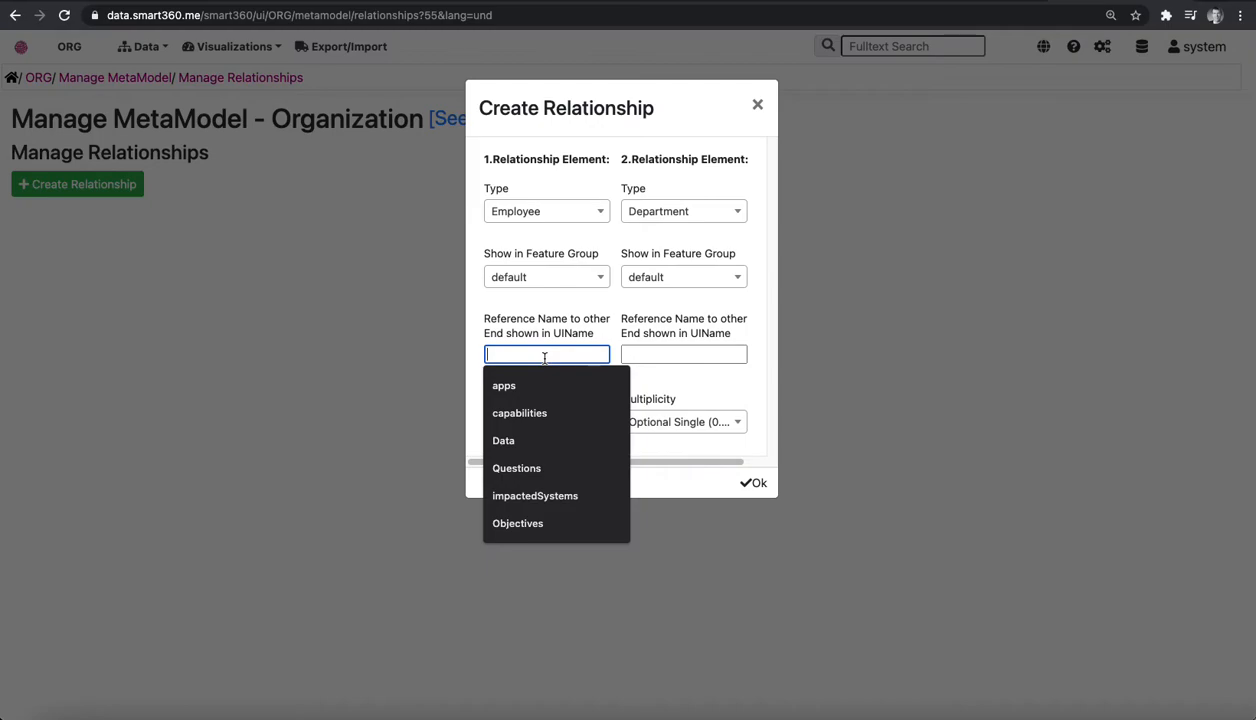
text(Dapa)
key(BackSpace)
key(BackSpace)
key(BackSpace)
text(epartment)
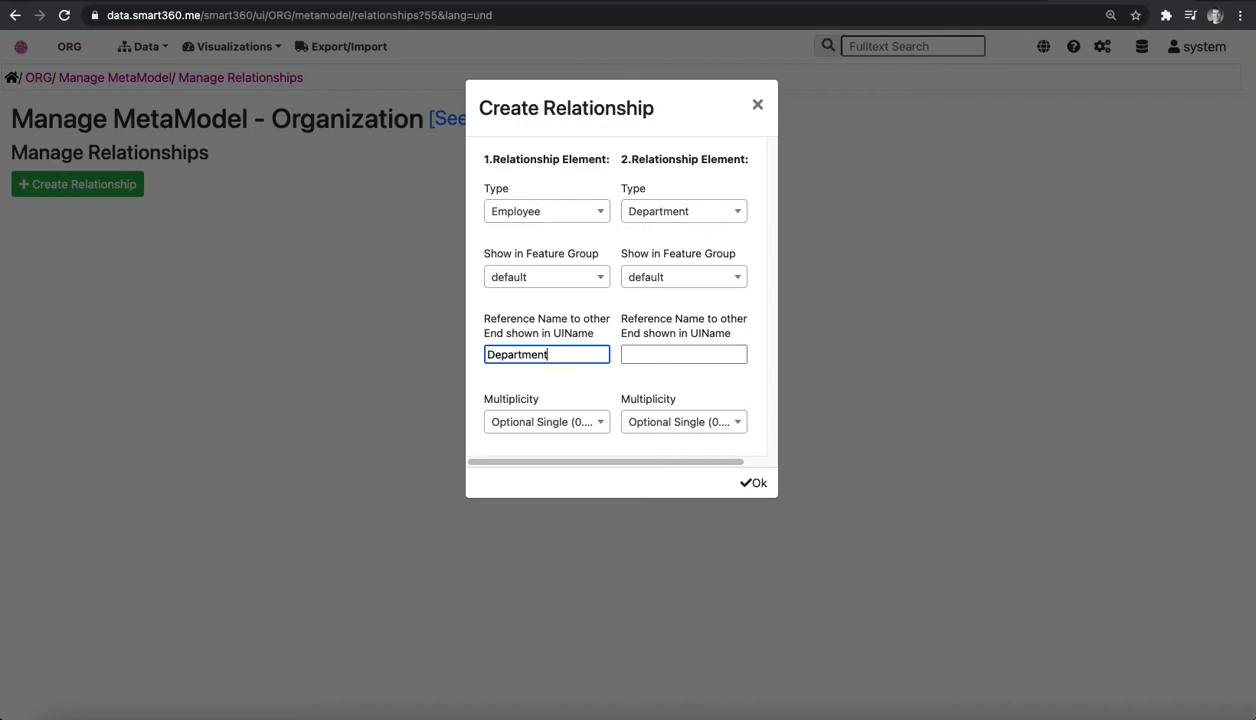
click(646, 350)
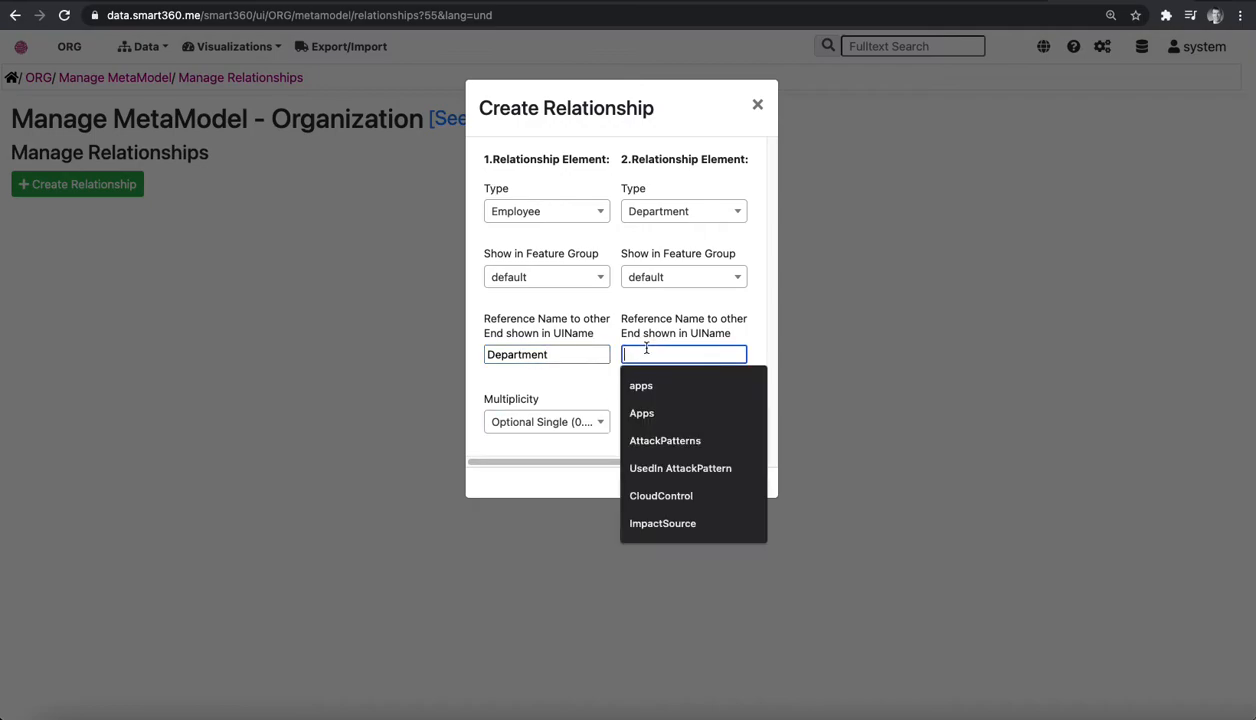
text(Employees)
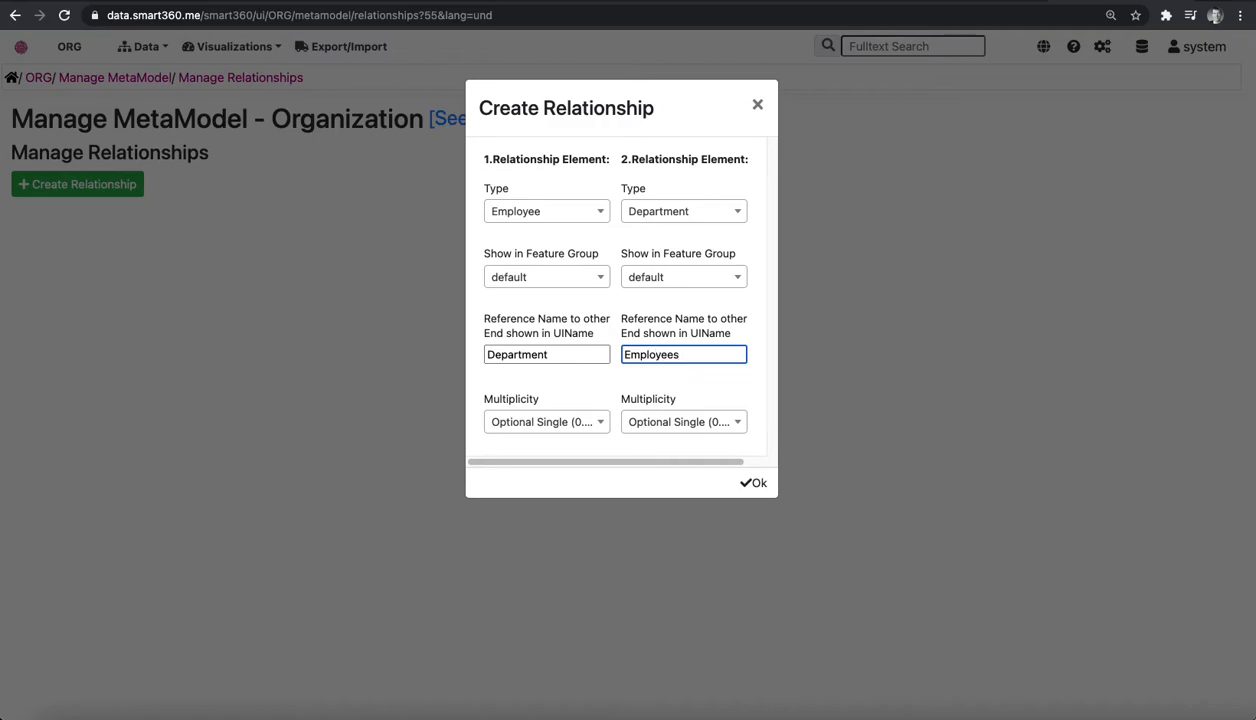
Set the Employee end's multiplicity to Mandatory Single (1..1) and create the relationship.
click(668, 422)
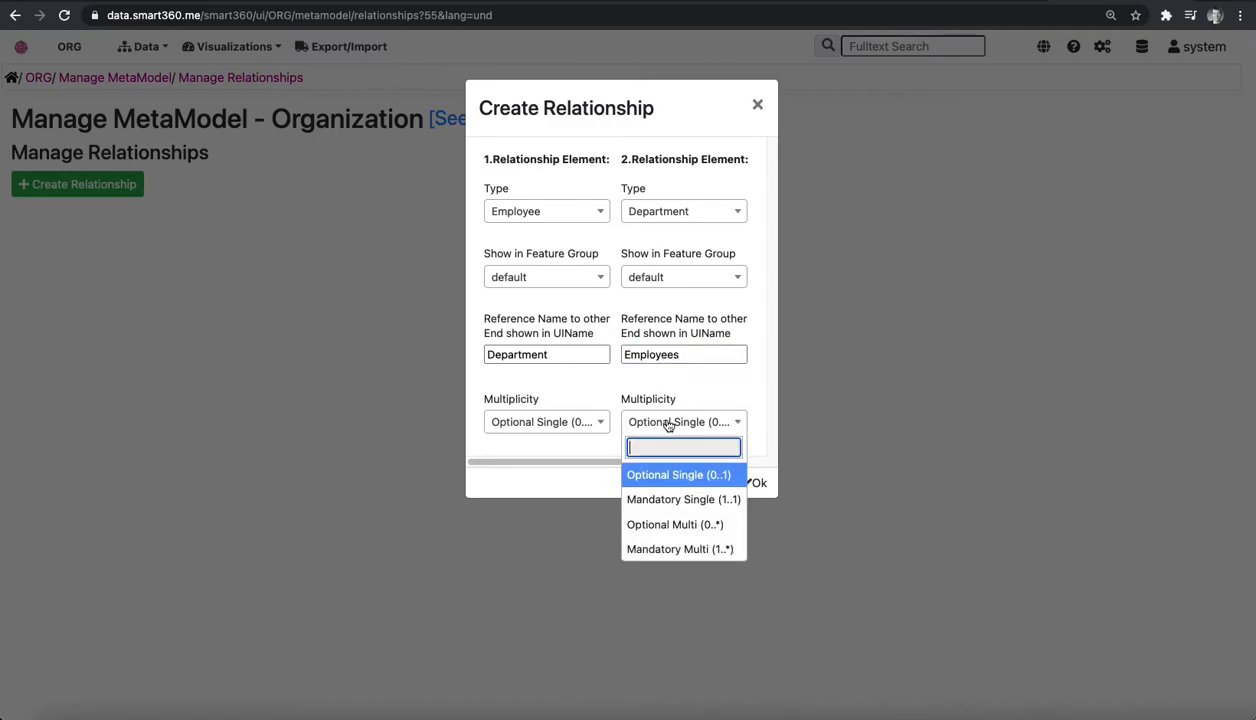
click(662, 518)
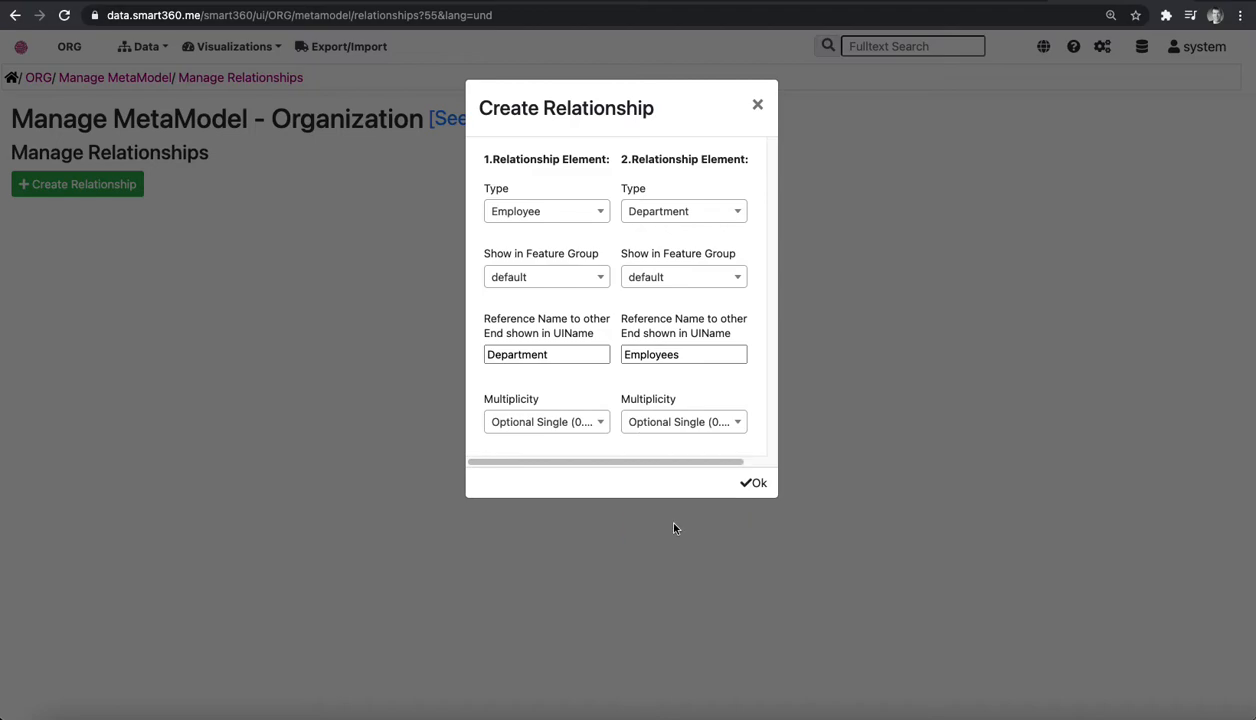
click(535, 418)
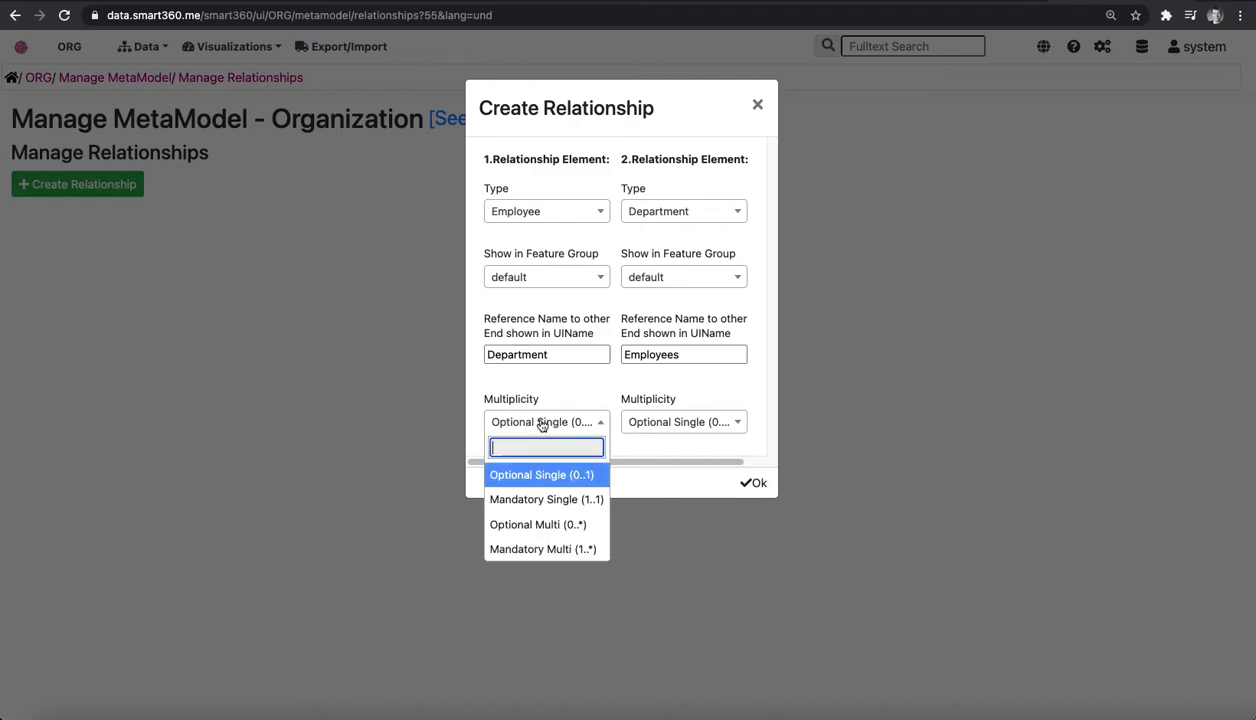
click(540, 500)
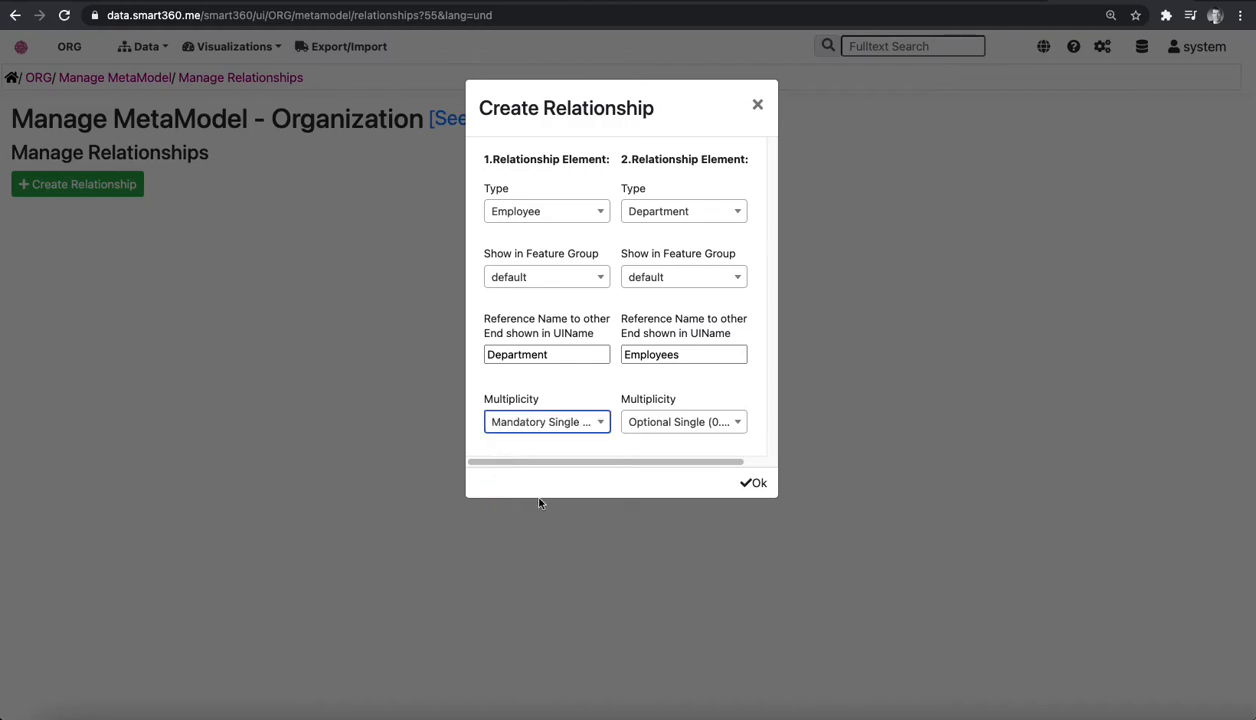
click(755, 484)
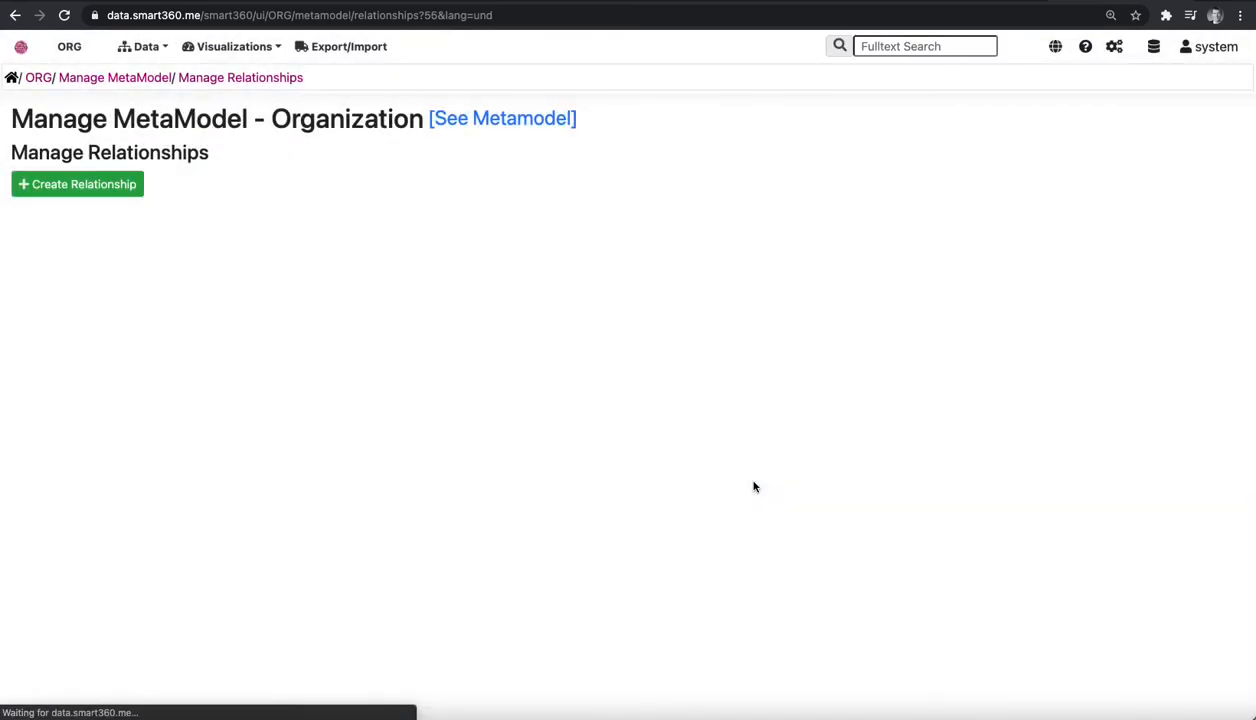
Create and save a department record named Management with the existing employee assigned under Employees.
click(146, 47)
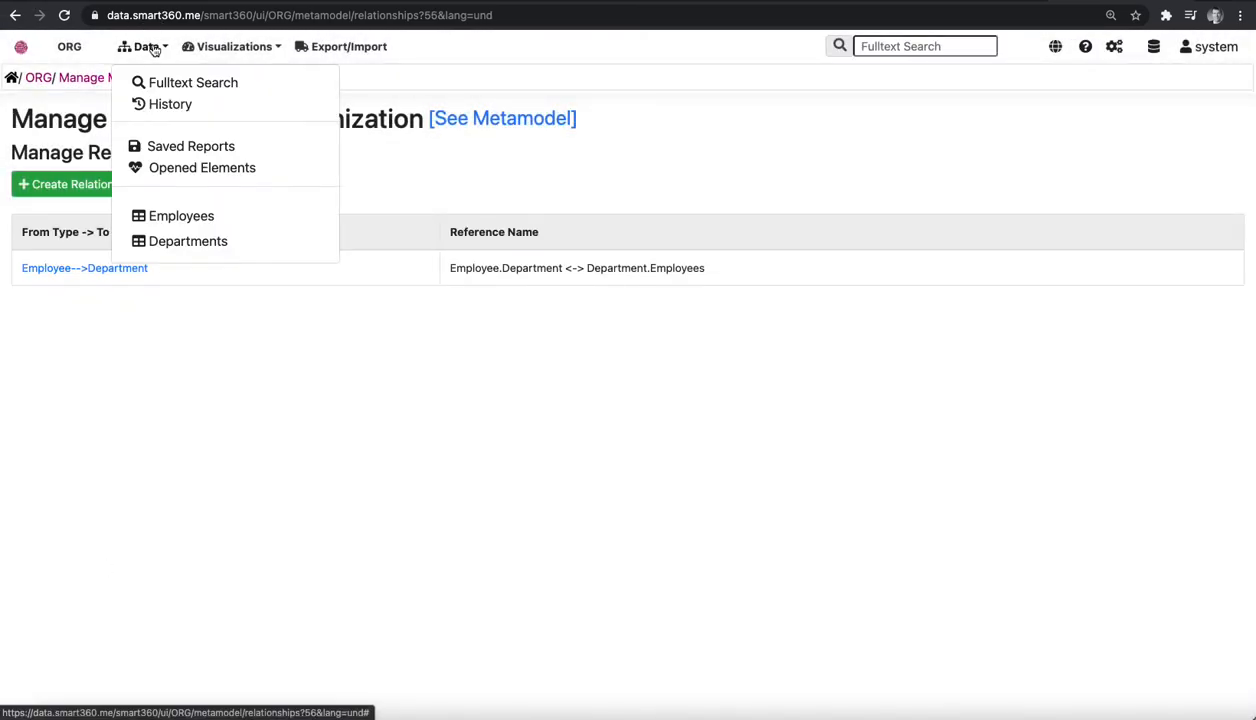
click(168, 242)
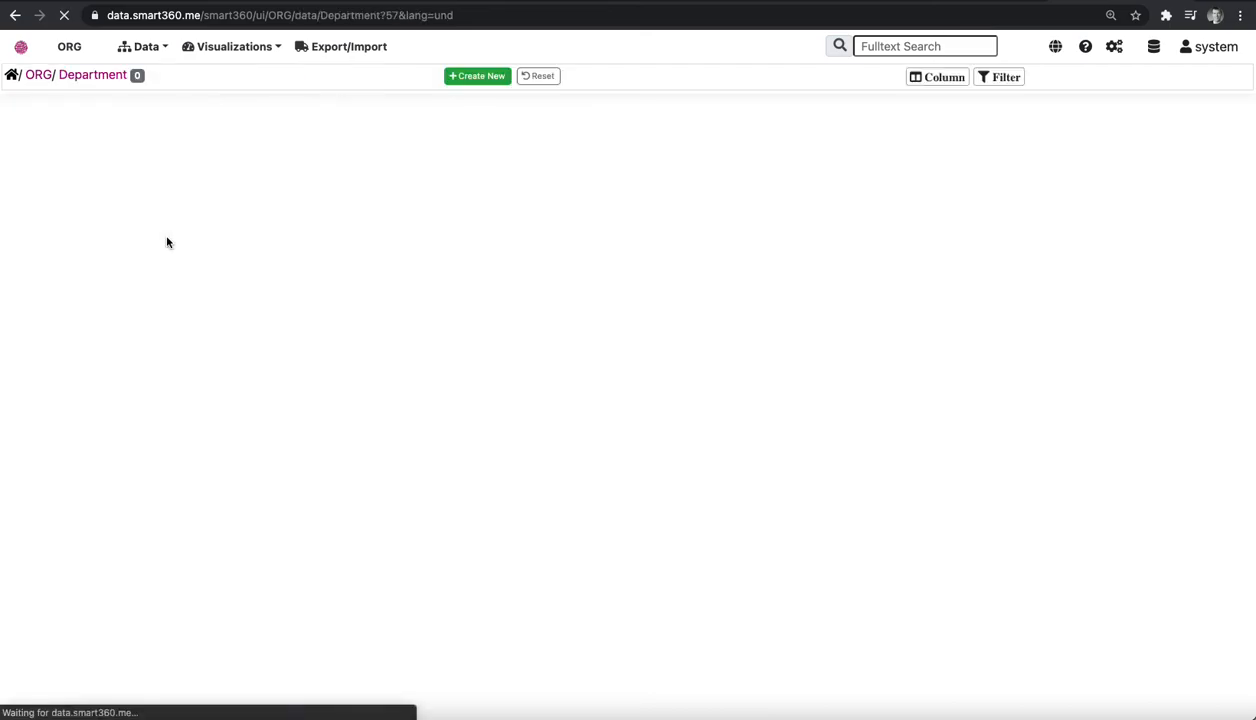
click(209, 81)
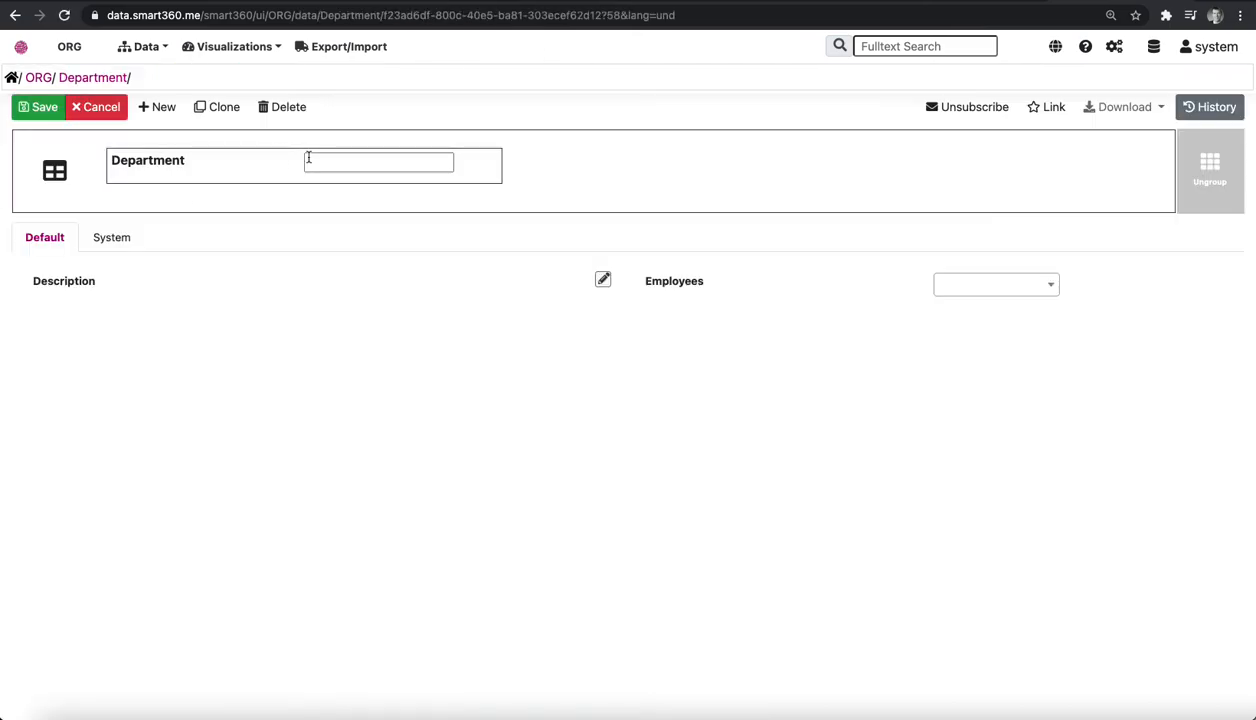
click(330, 166)
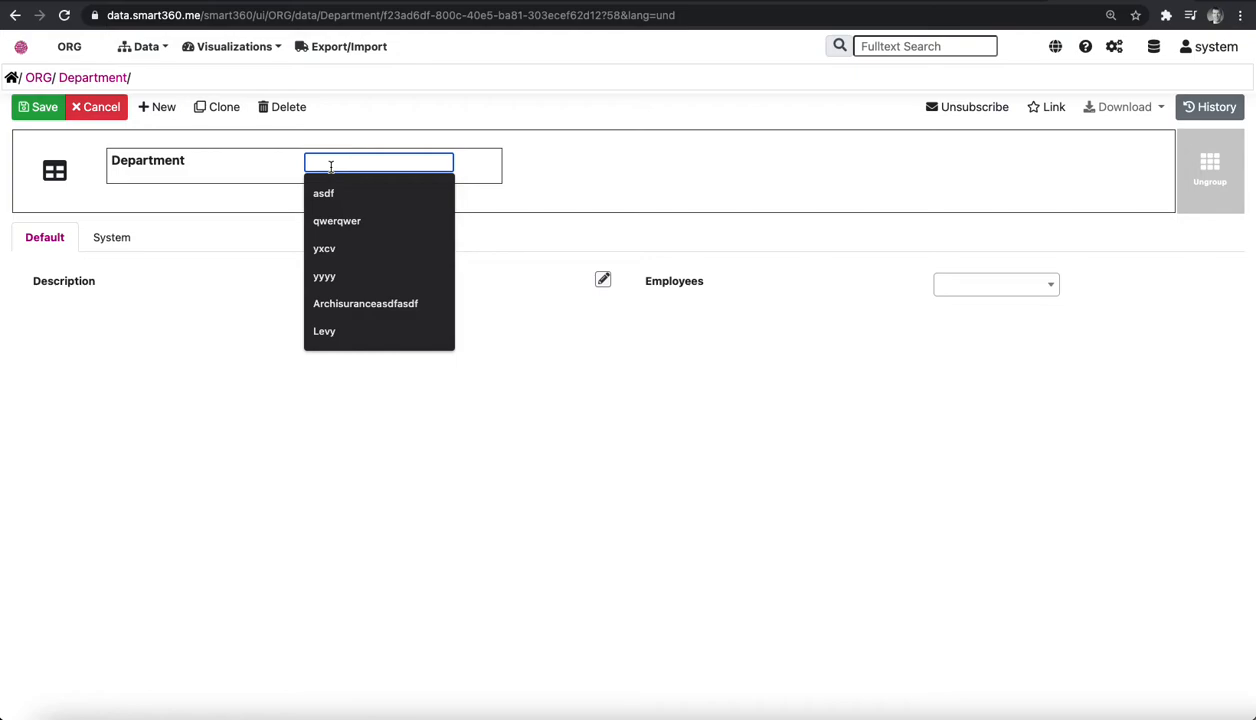
text(Management)
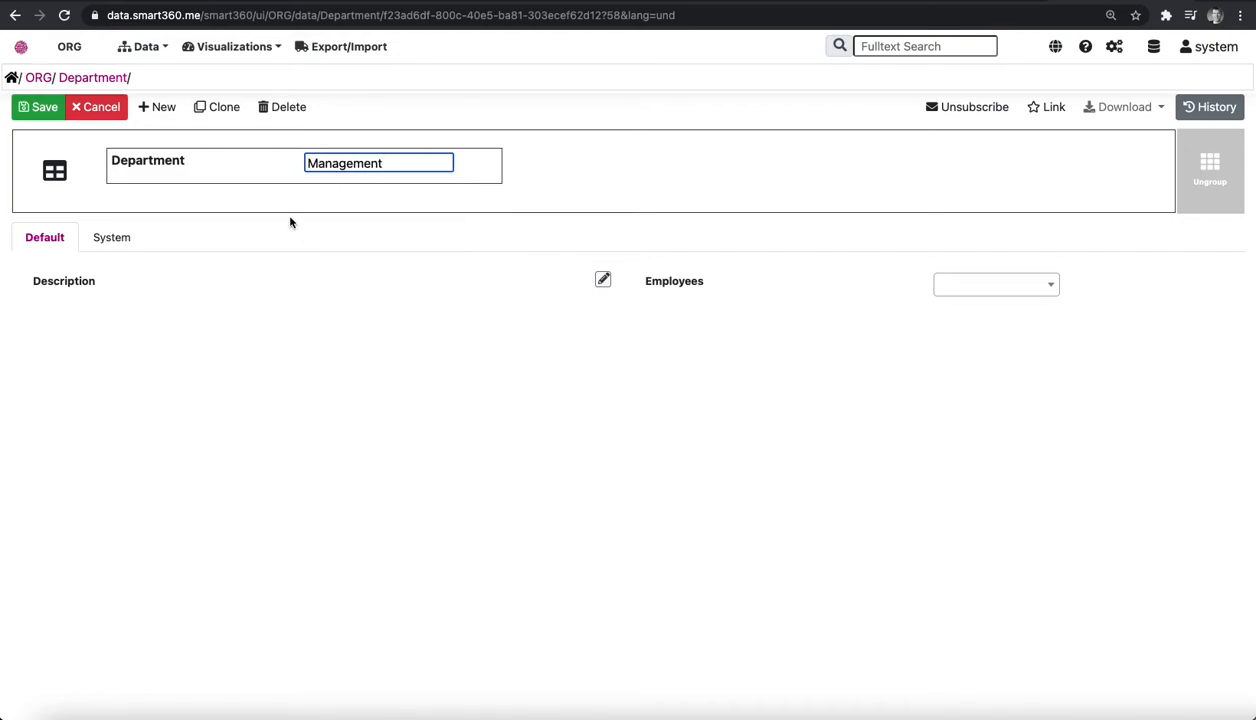
click(999, 289)
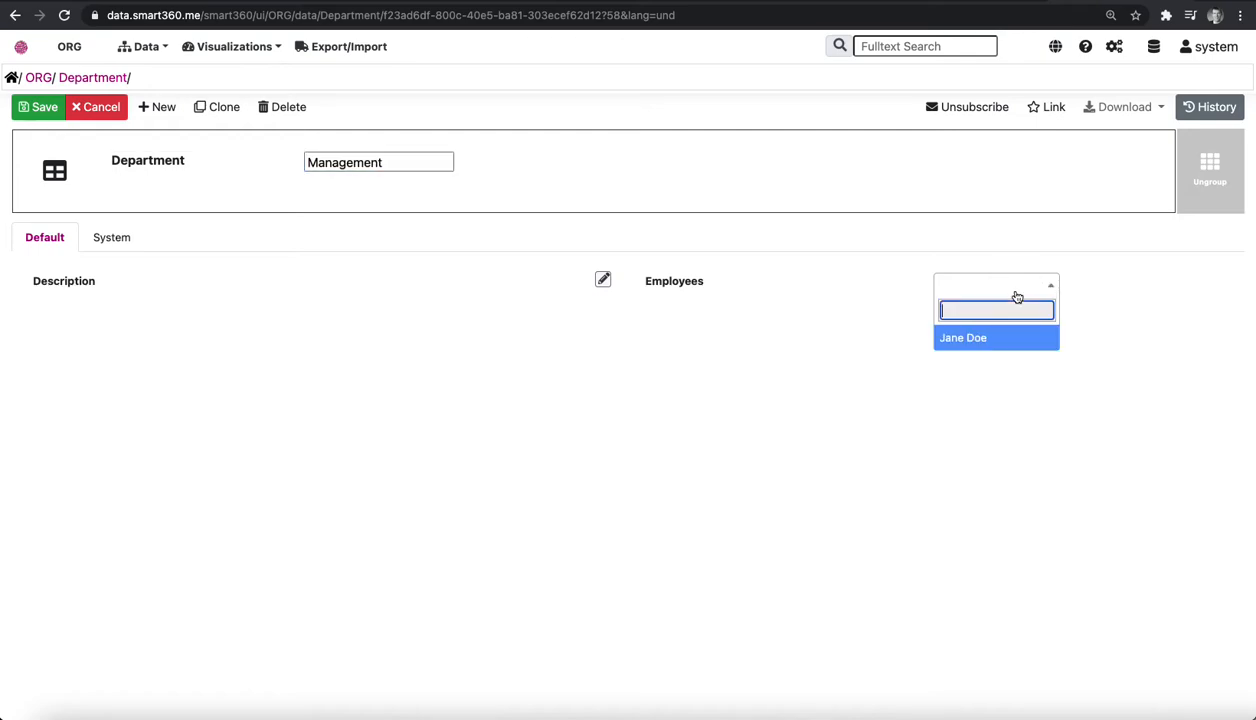
click(975, 338)
click(19, 112)
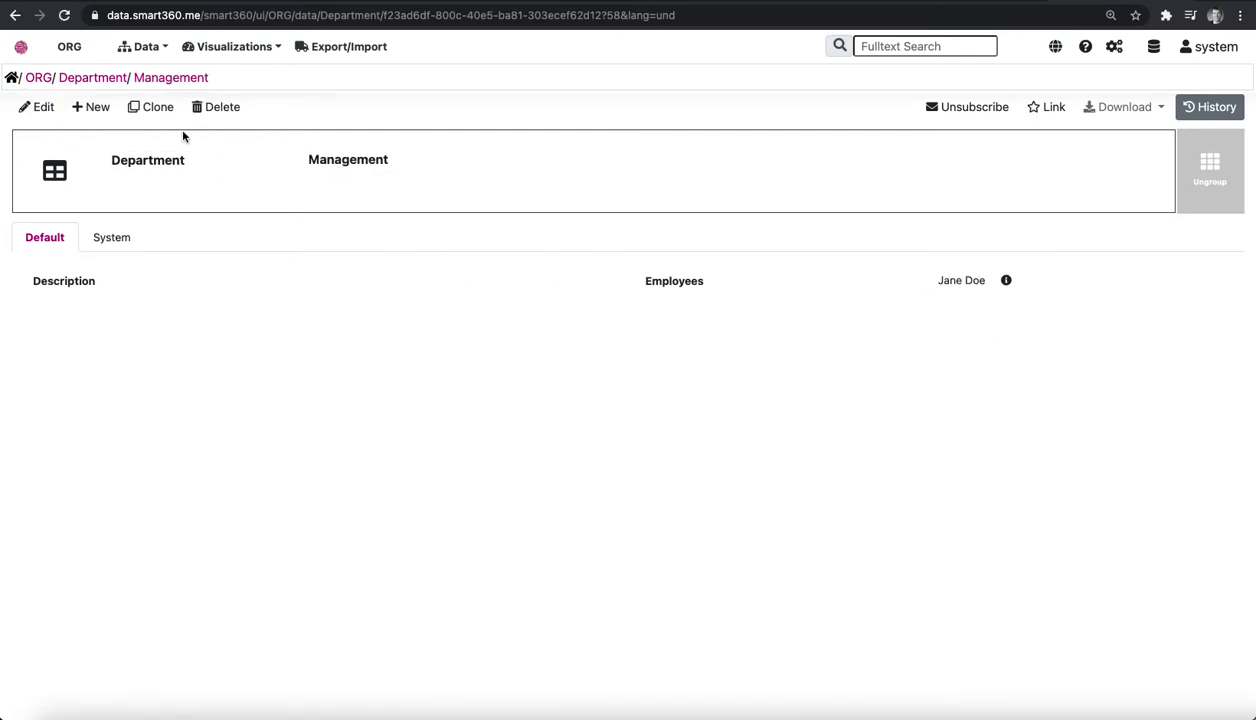
Return to the Department table and add the Employees column to it.
click(93, 78)
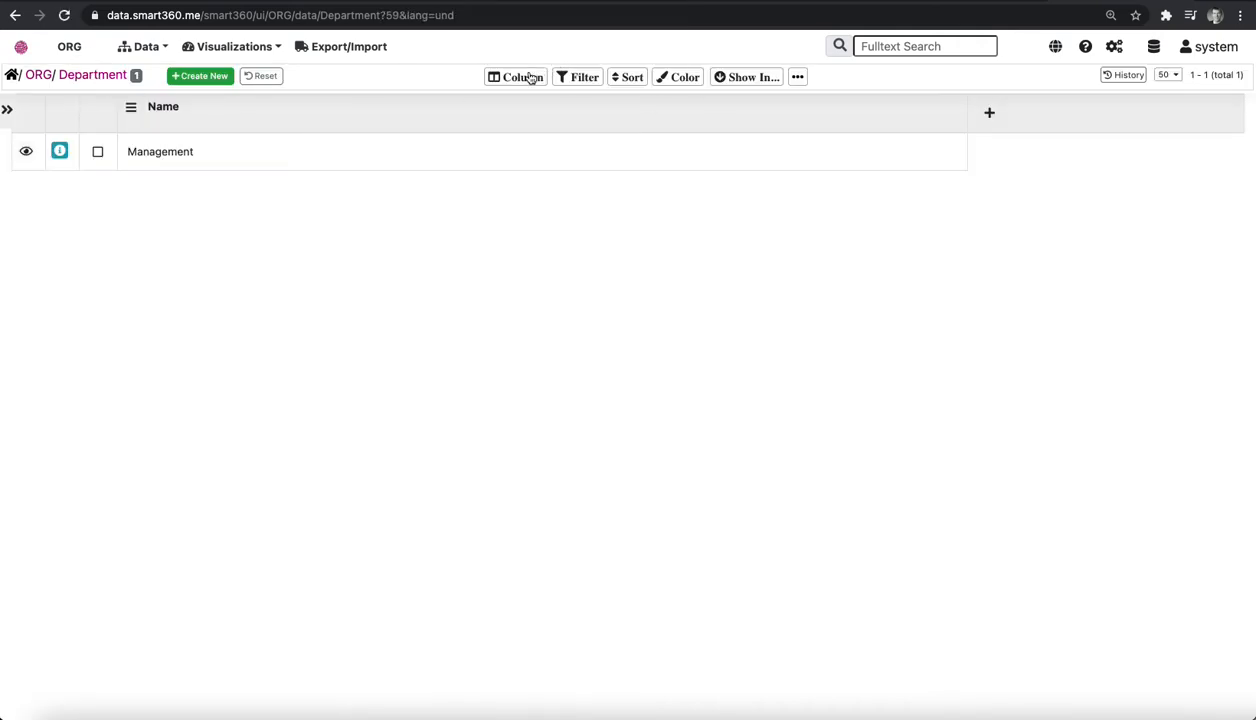
click(522, 77)
click(744, 147)
click(510, 80)
double_click(737, 151)
click(622, 318)
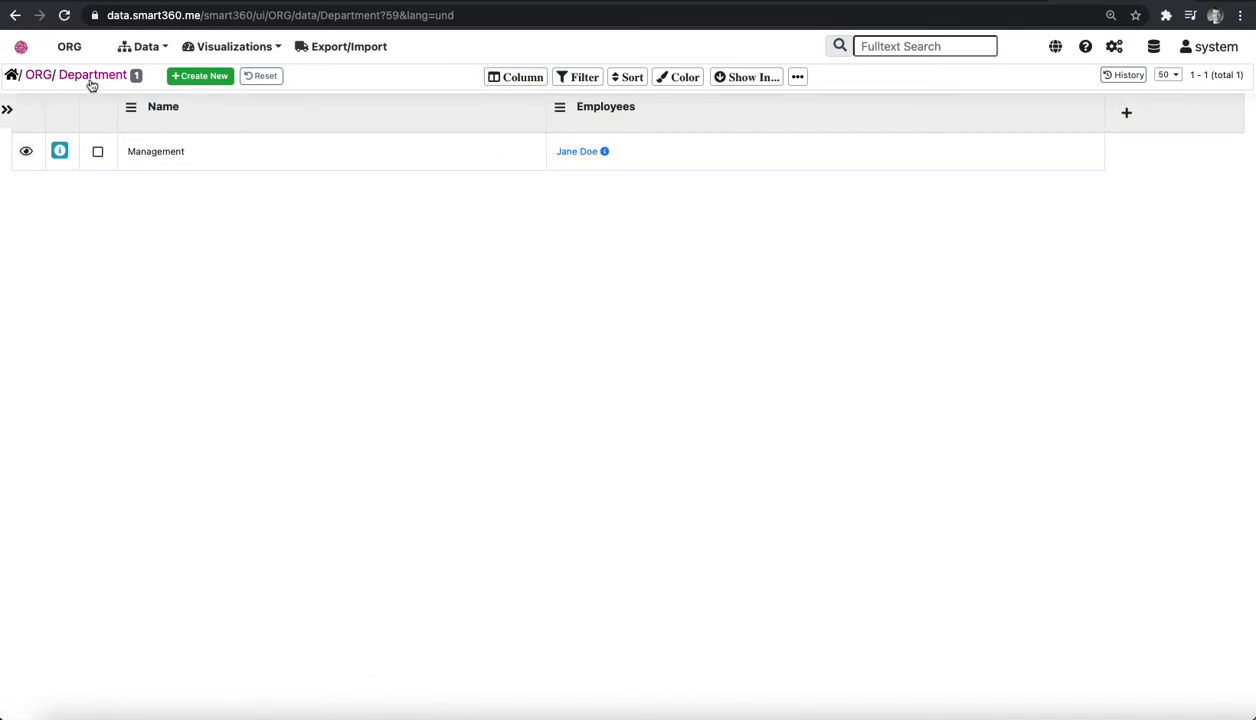
Look at the linked employee's record, and view the Employee table's data through its API access URL.
click(579, 153)
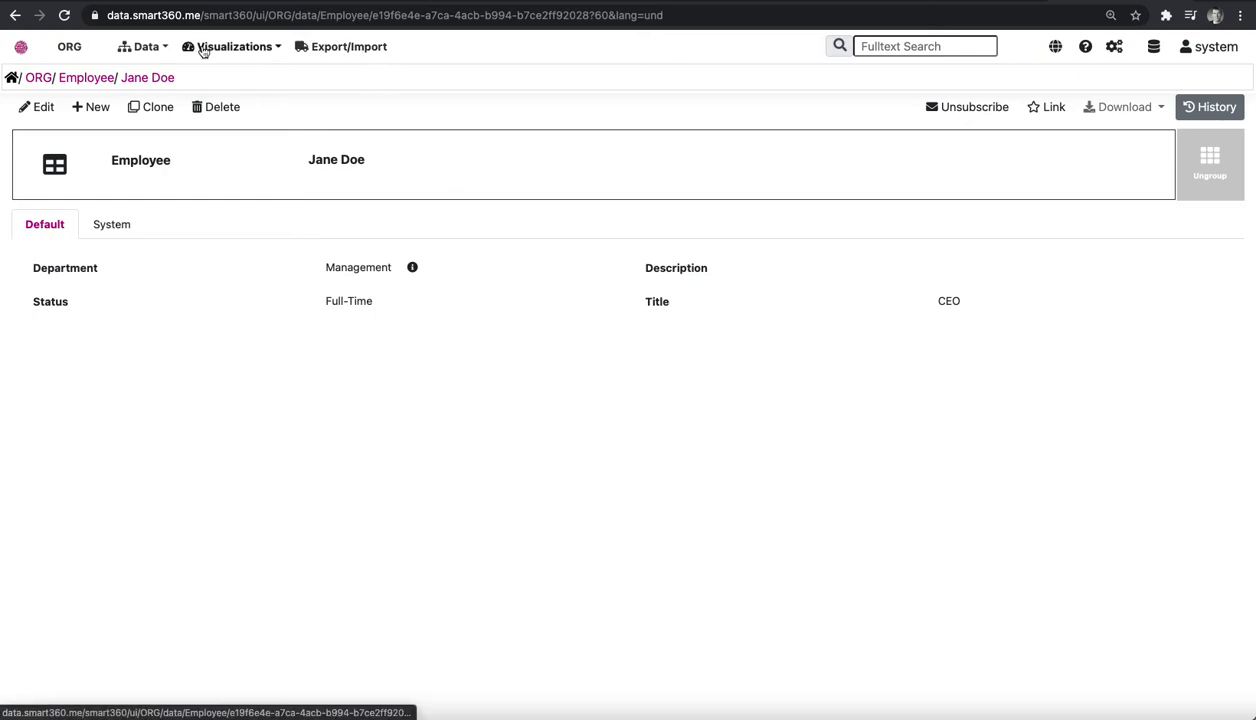
click(85, 79)
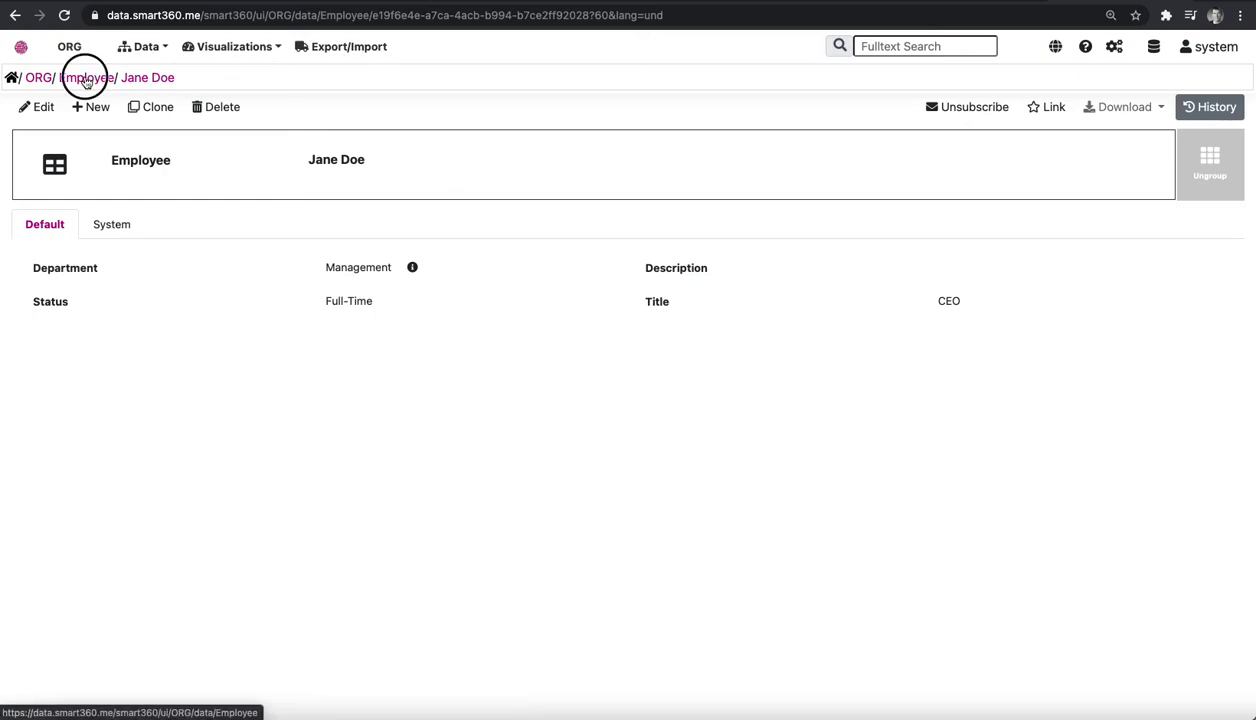
click(791, 80)
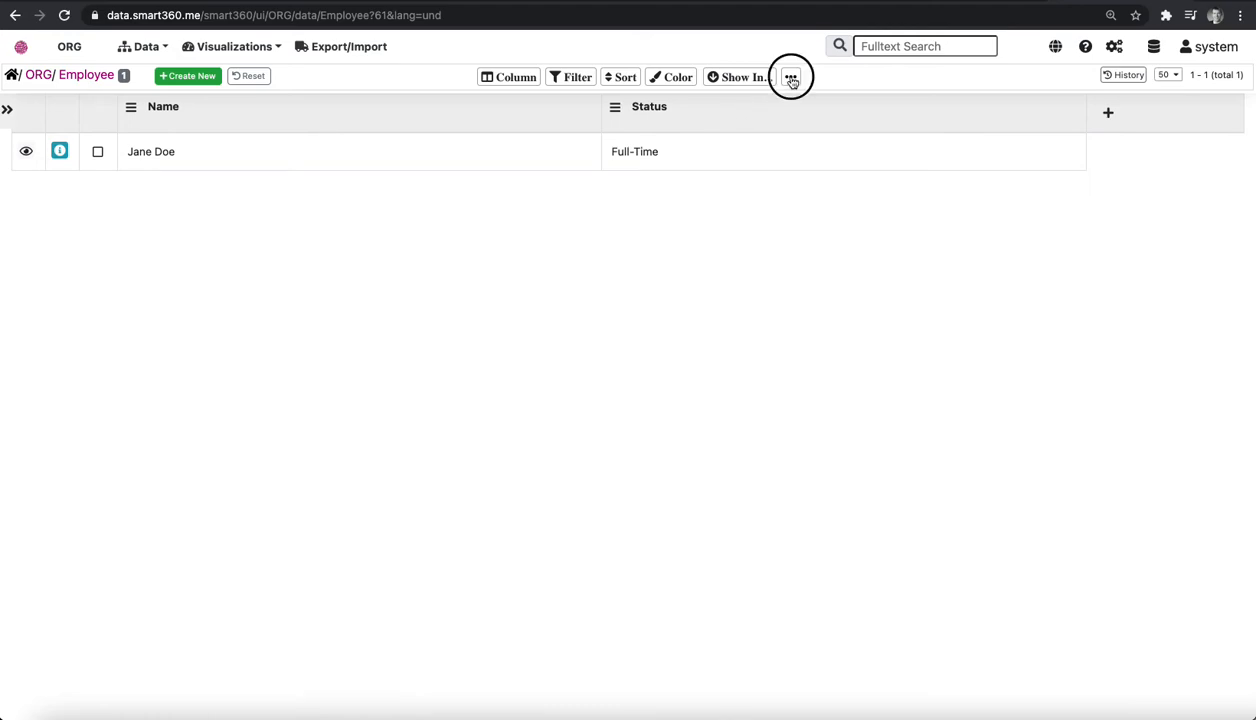
click(860, 215)
click(799, 84)
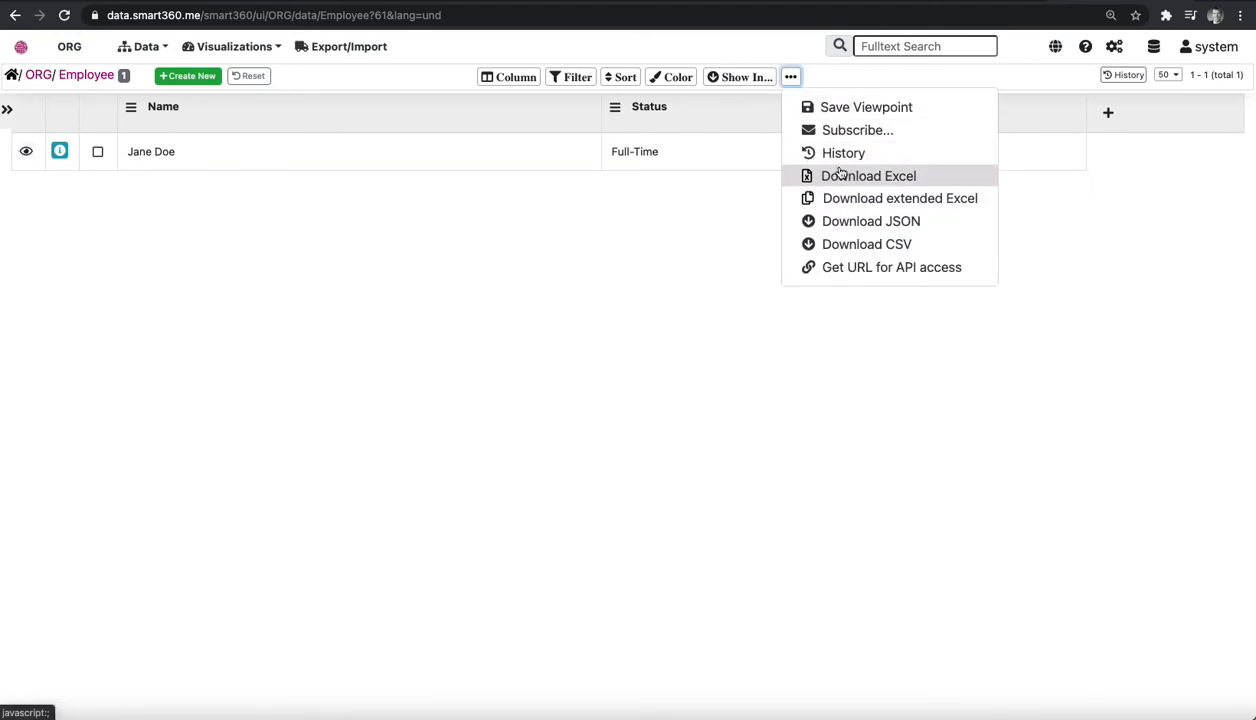
click(849, 268)
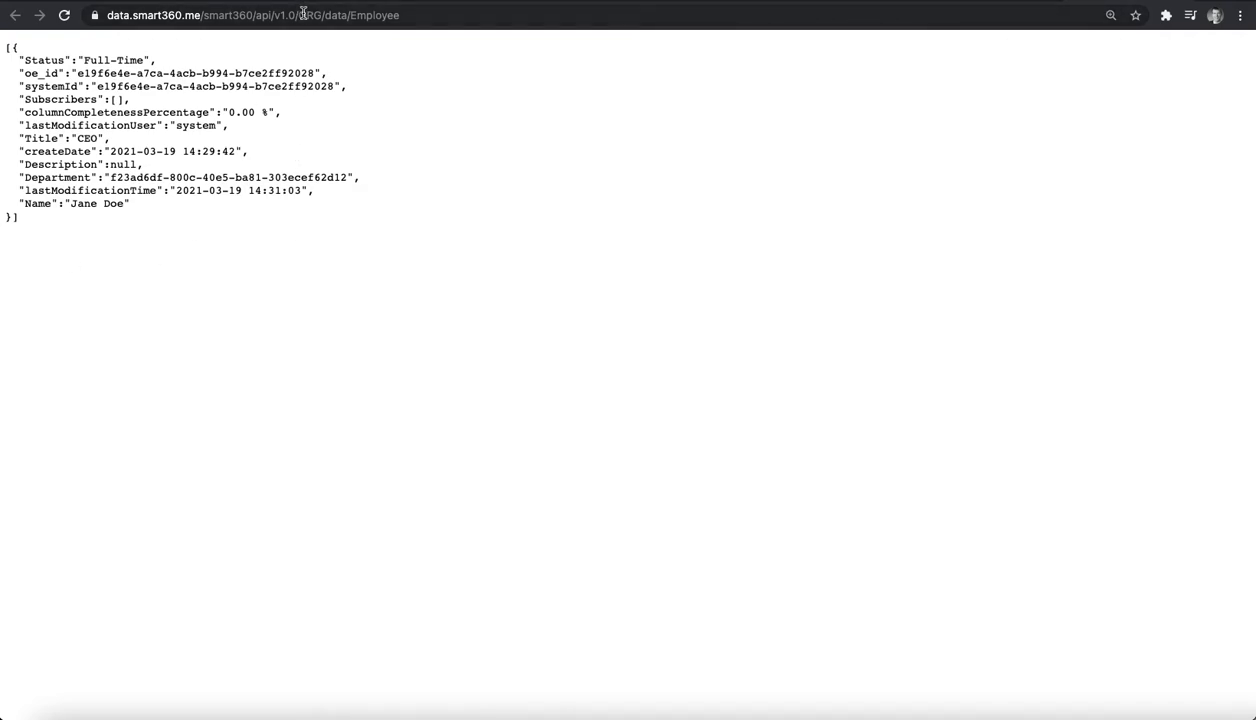
Return from the API output to the repository and view its export and import options.
click(997, 1)
click(163, 249)
click(355, 47)
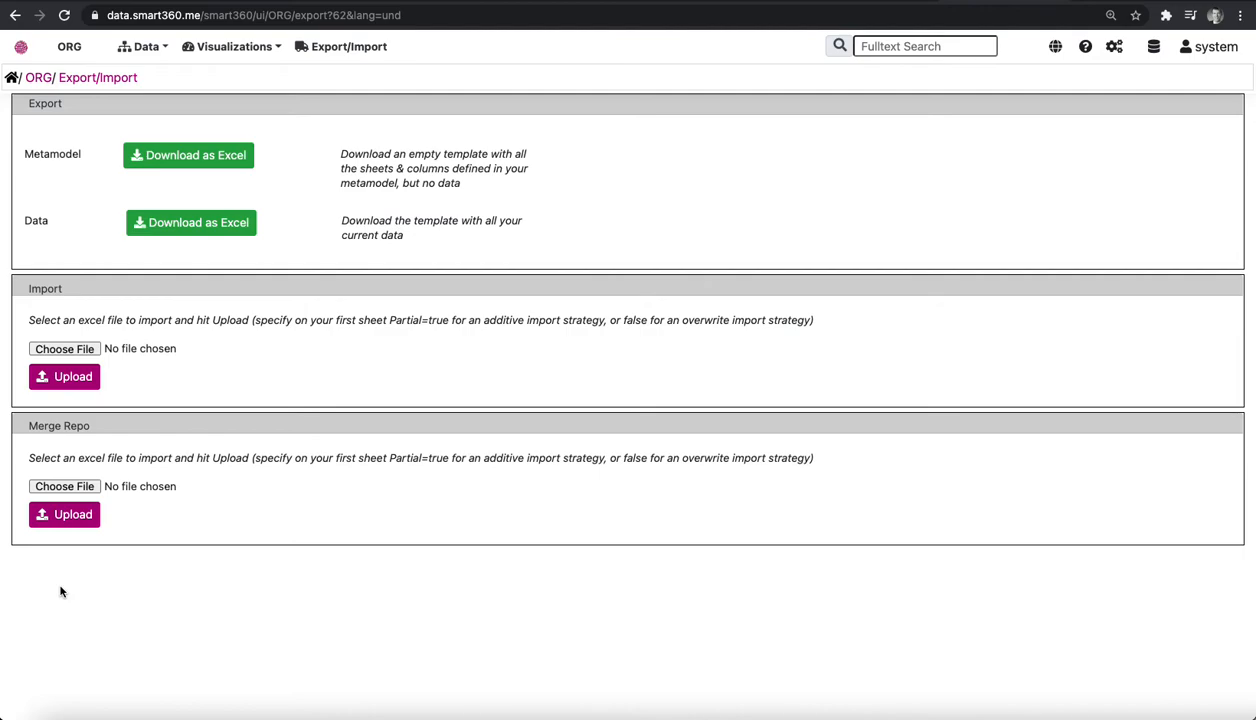
Create a Circular Dendrogram visualization with Department as the root element and Name as the first hierarchy level.
click(247, 50)
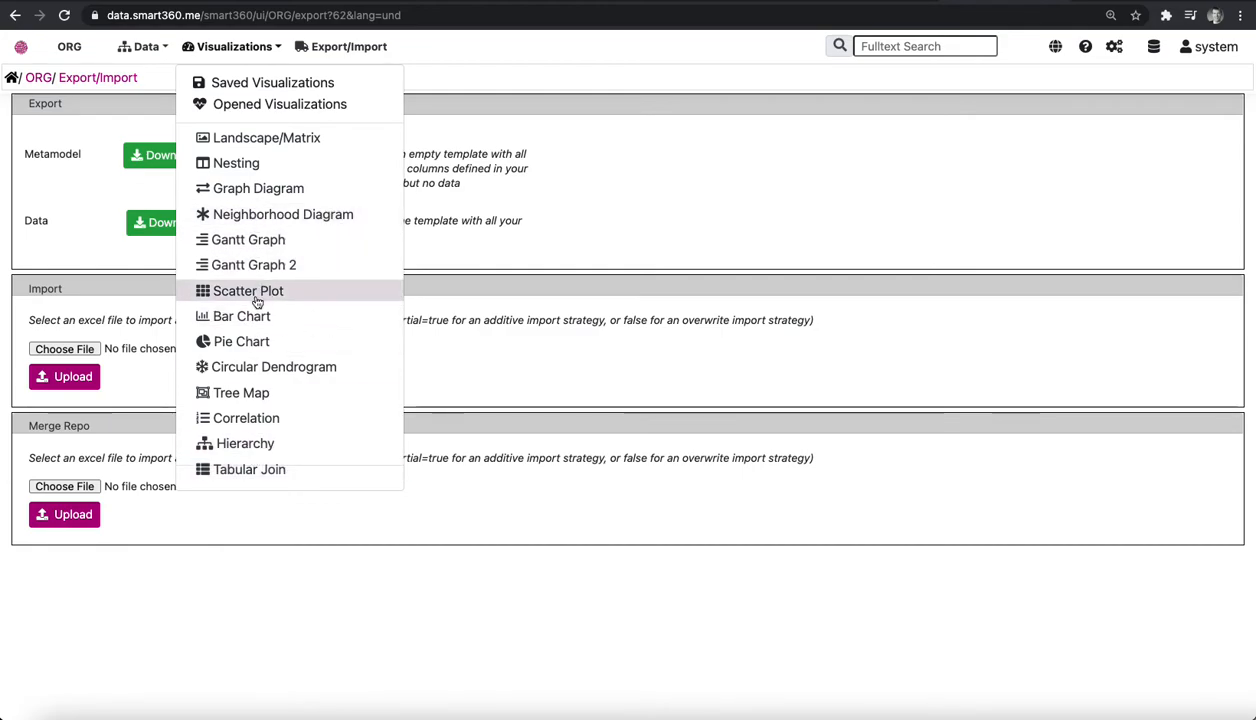
click(248, 362)
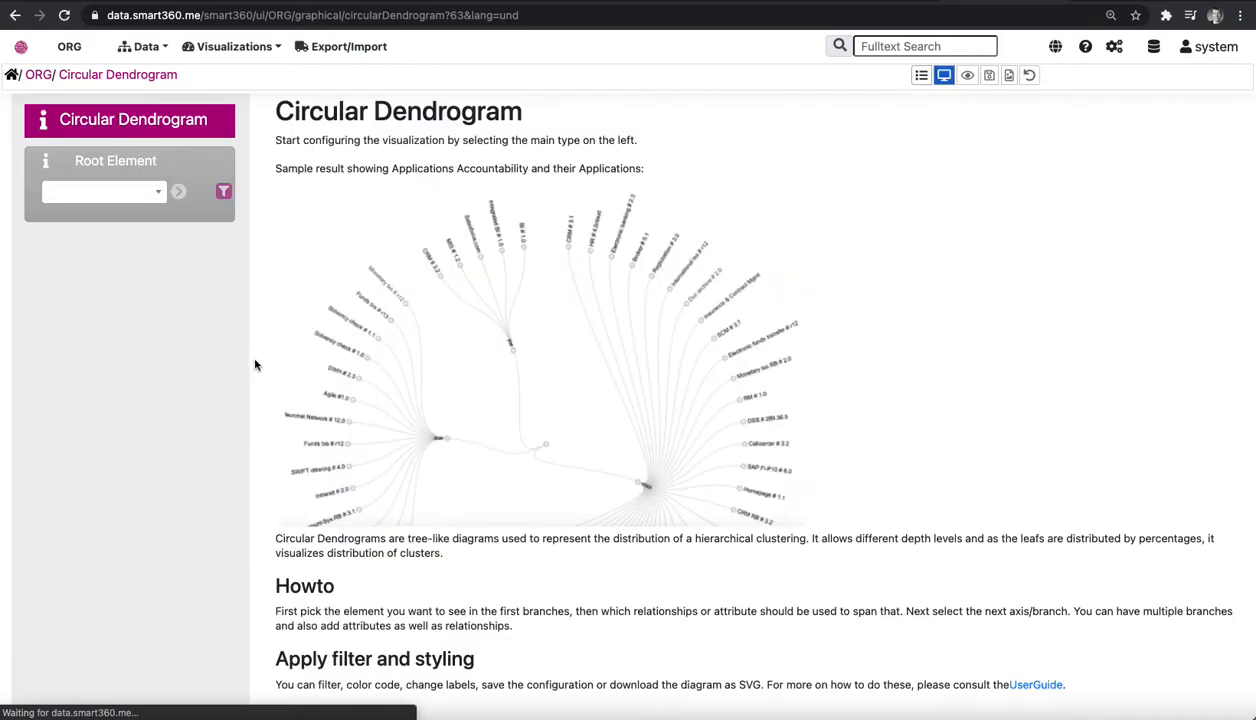
click(100, 192)
click(76, 246)
click(80, 275)
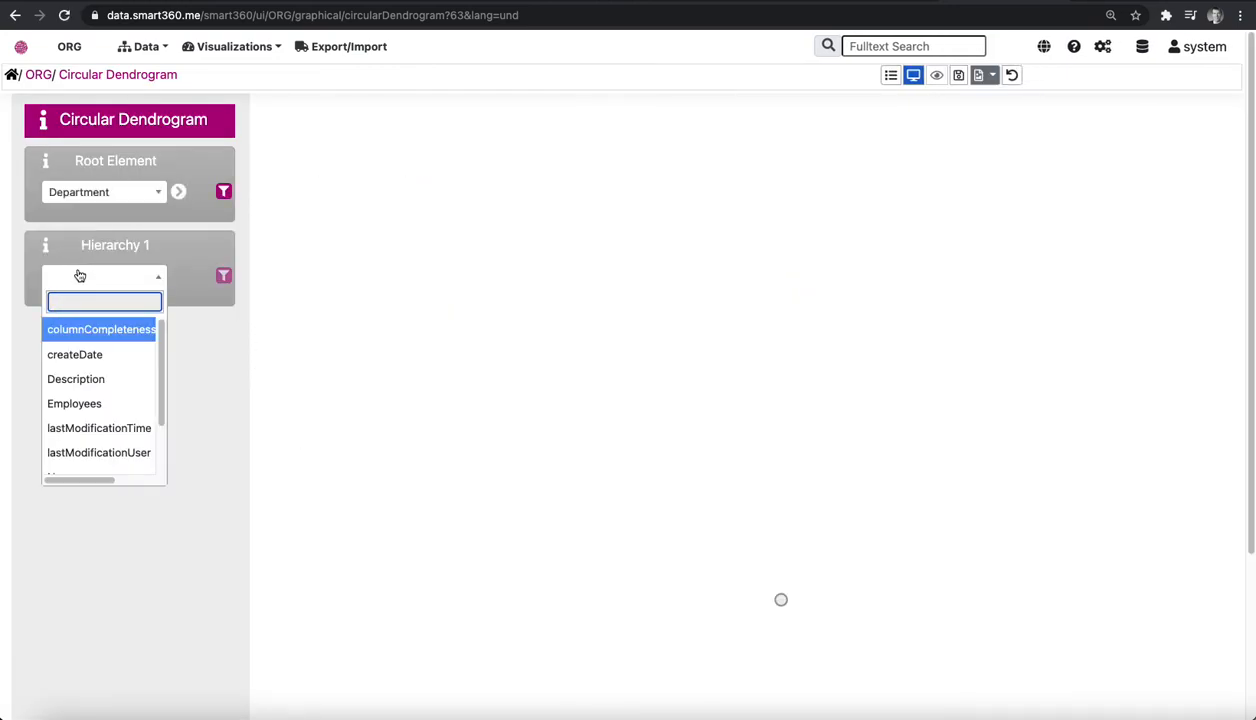
text(Name)
click(78, 330)
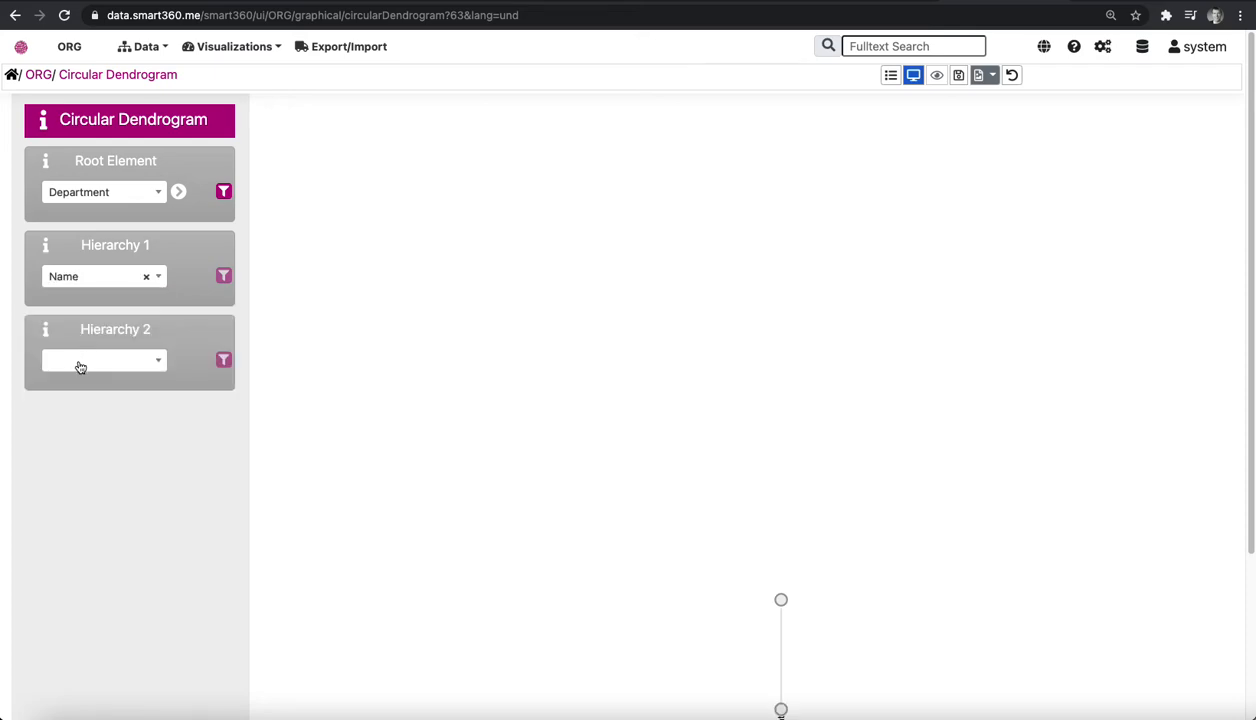
Add Employees as the dendrogram's second hierarchy and label that level by the employees' Name.
click(80, 362)
click(78, 482)
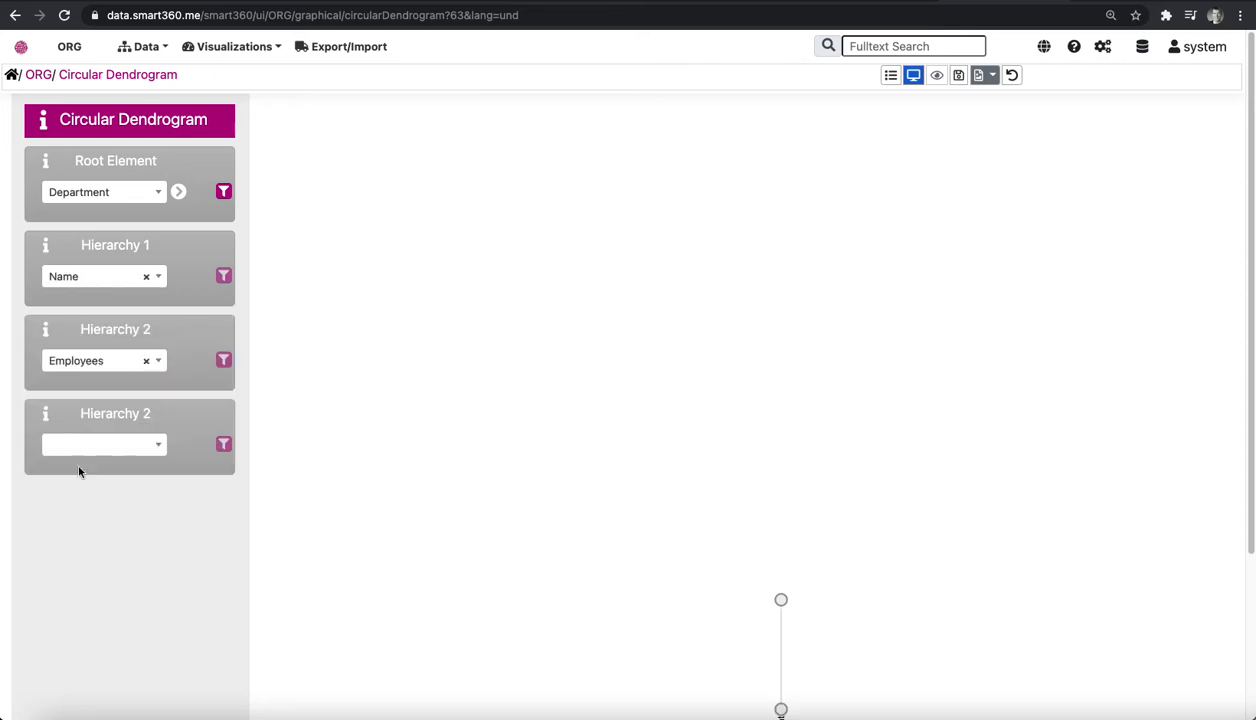
click(82, 443)
text(N)
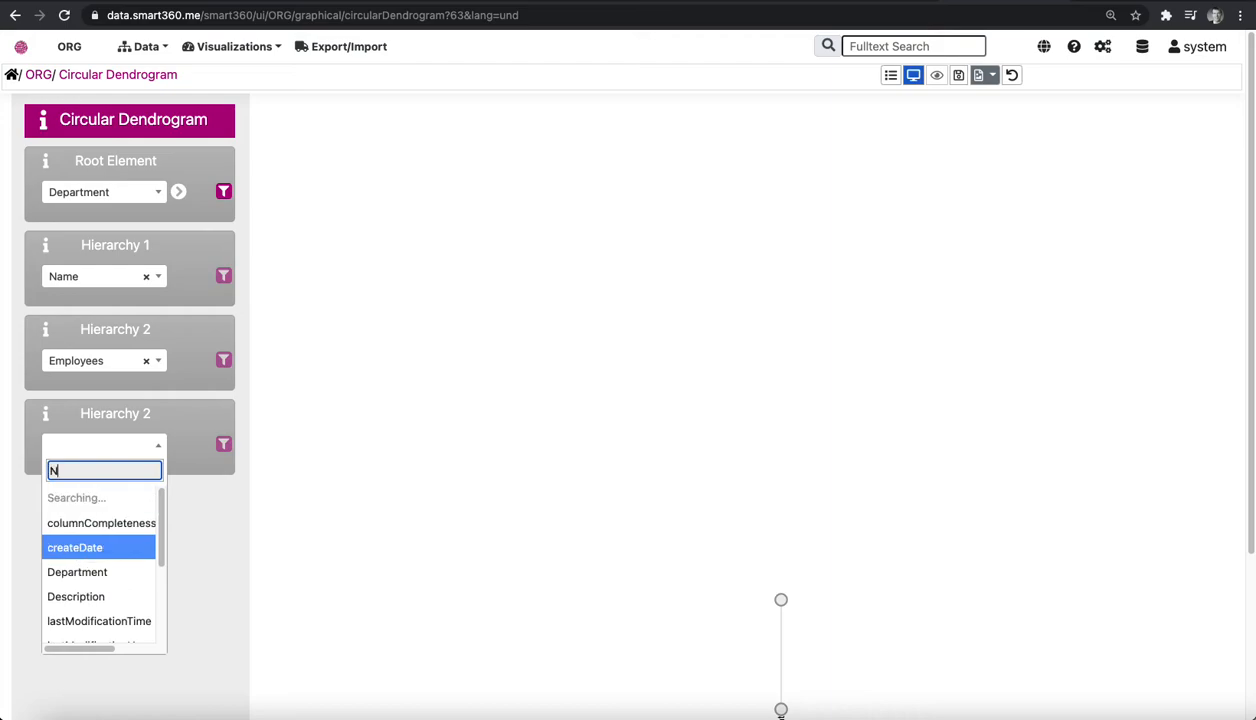
click(62, 620)
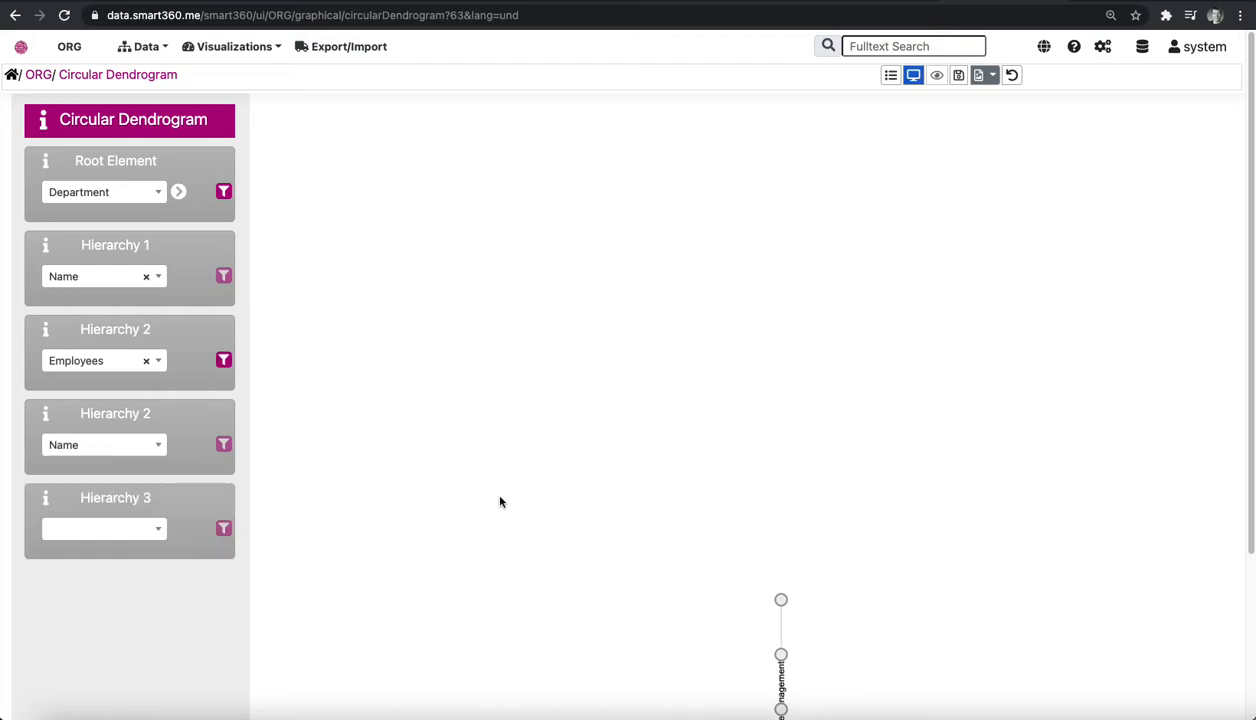
scroll(600, 449, down, 3)
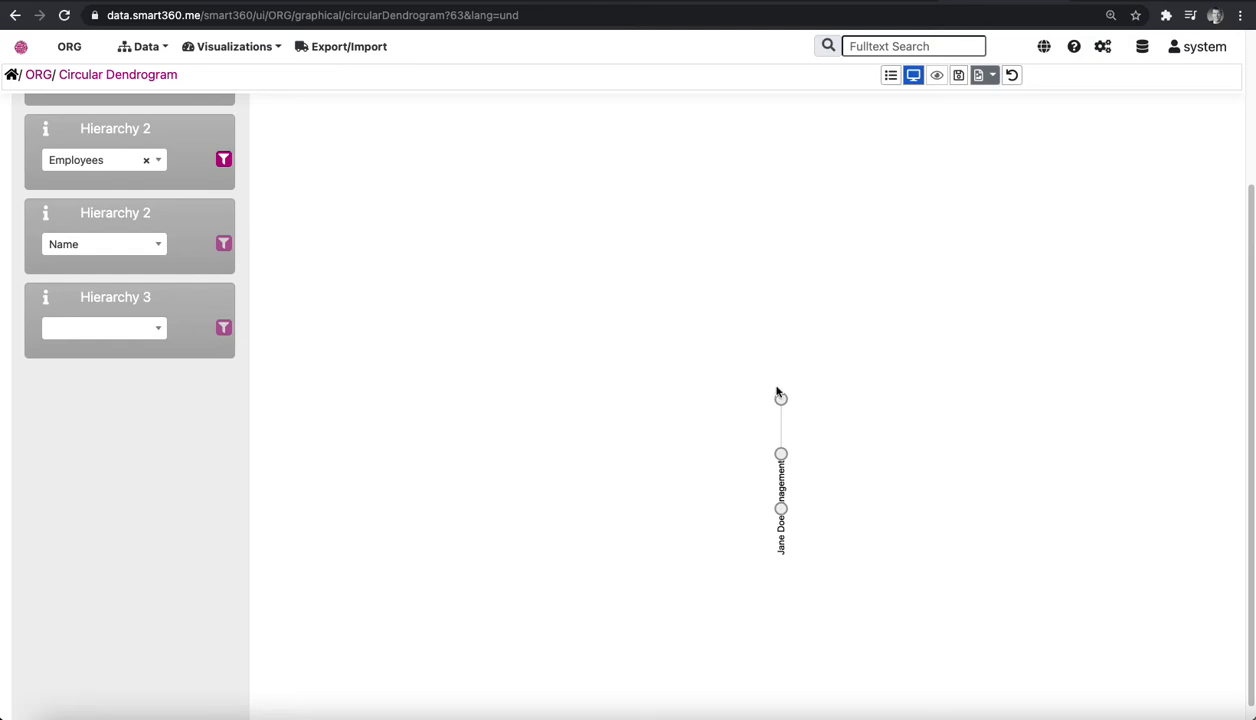
Open the ORG repository's permissions for ROLE_USER and look over the modeling language permissions of the Department and Employee types.
scroll(393, 176, up, 3)
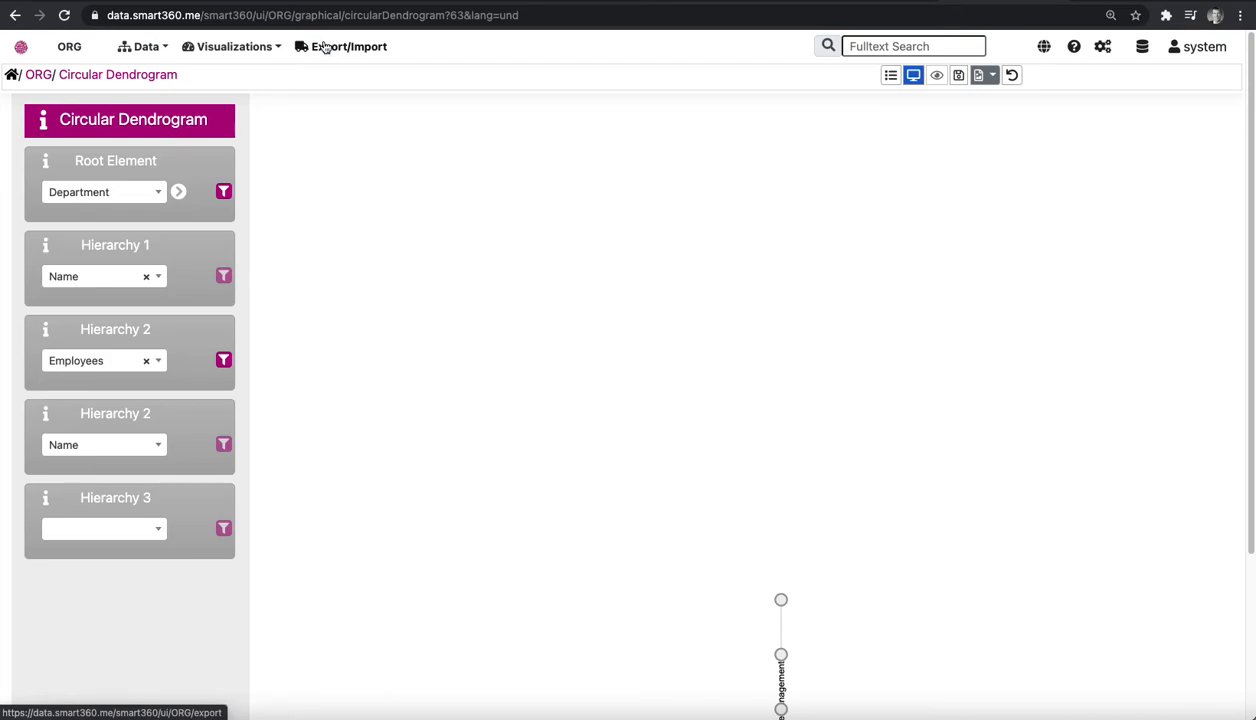
click(1104, 47)
click(1140, 107)
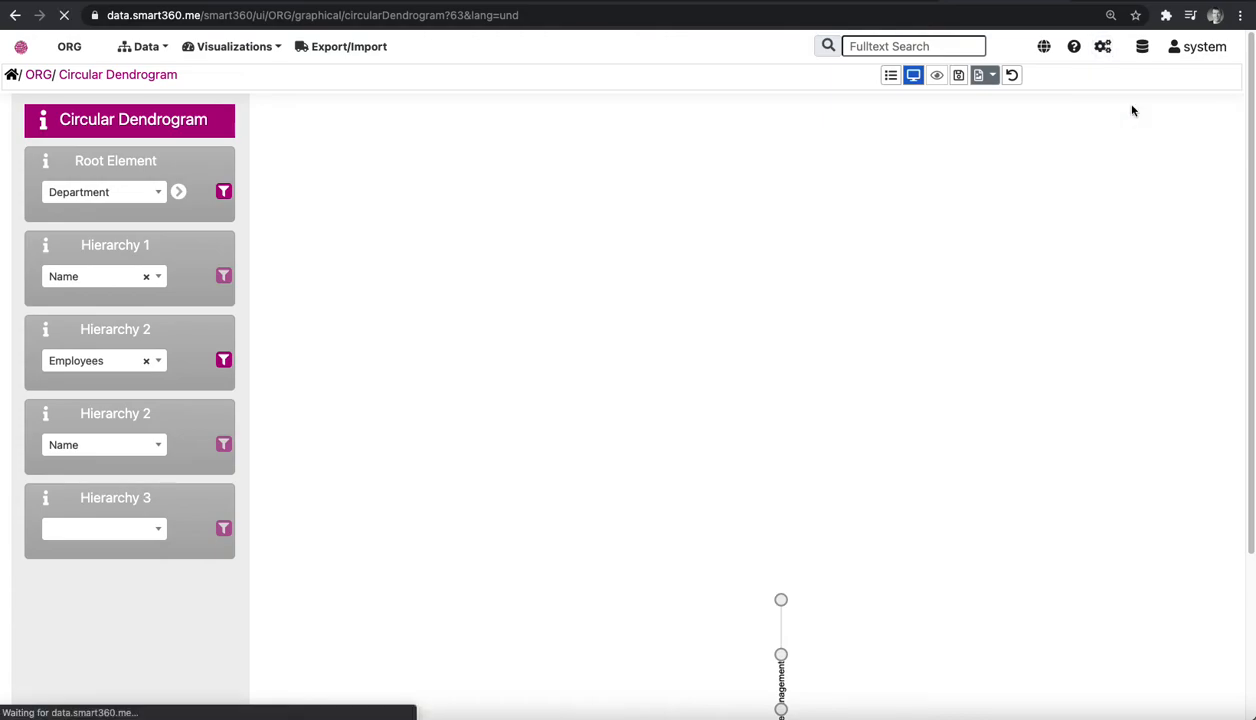
click(104, 217)
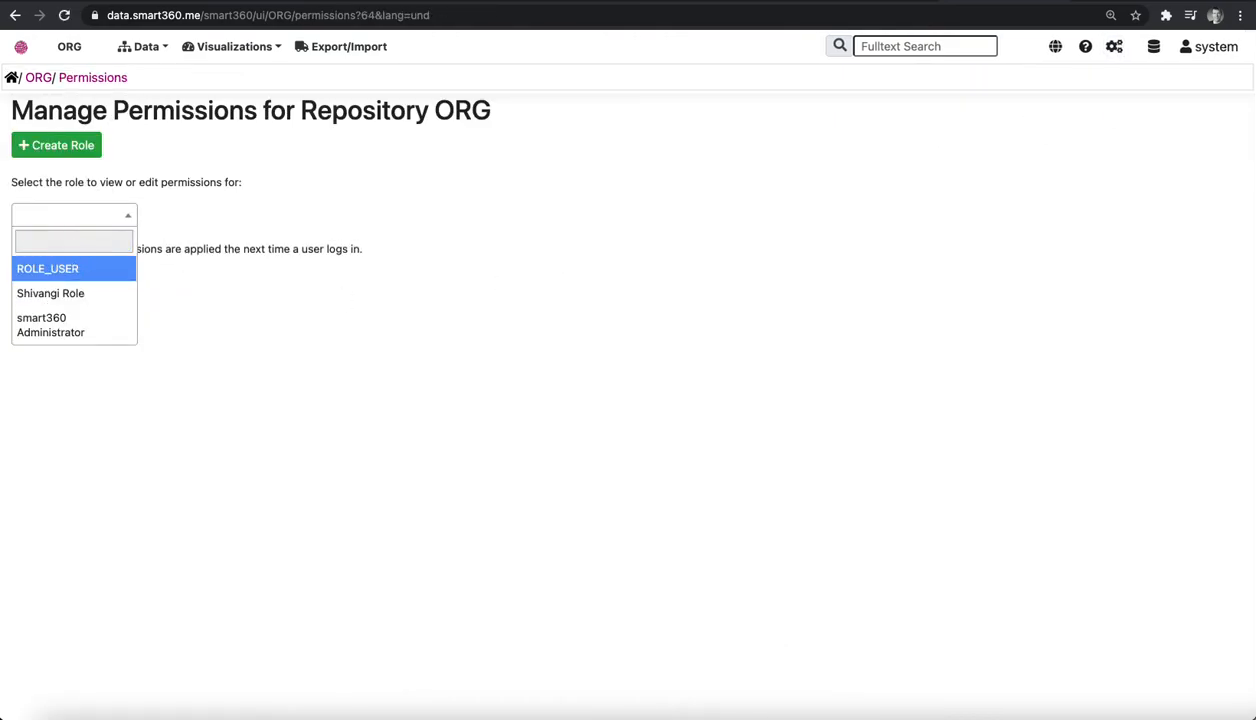
click(76, 266)
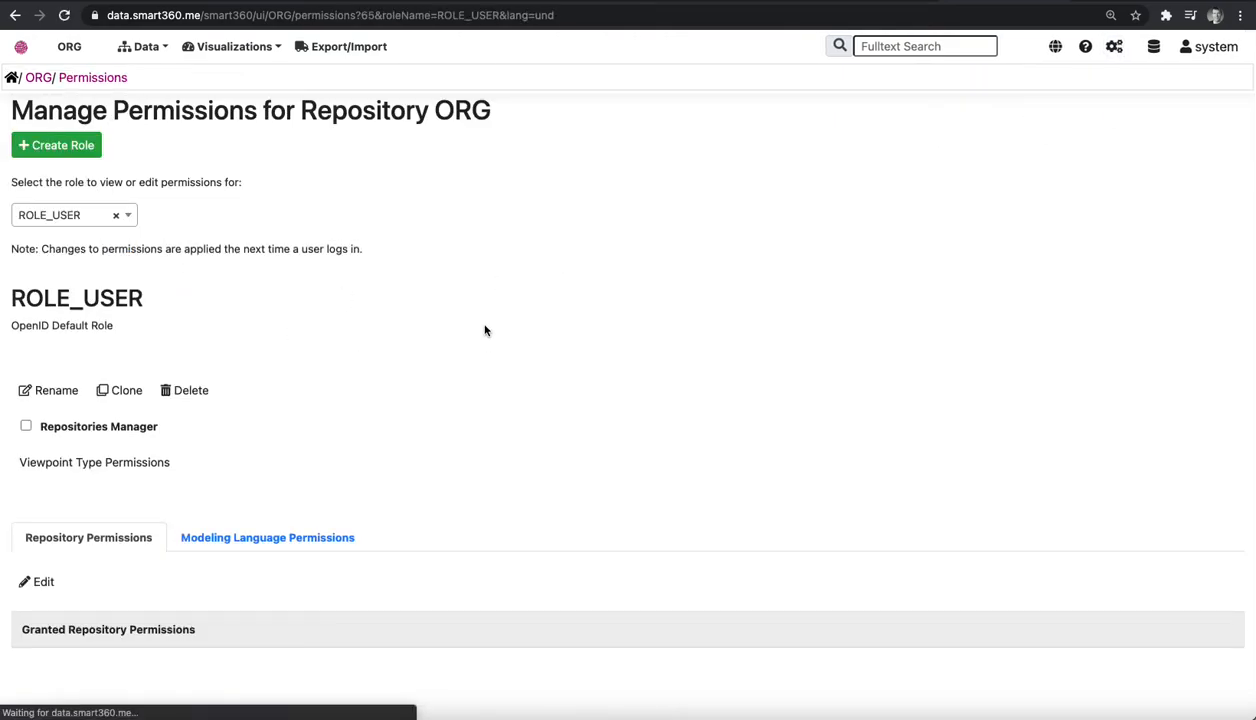
click(269, 540)
scroll(467, 456, down, 2)
scroll(467, 456, down, 2)
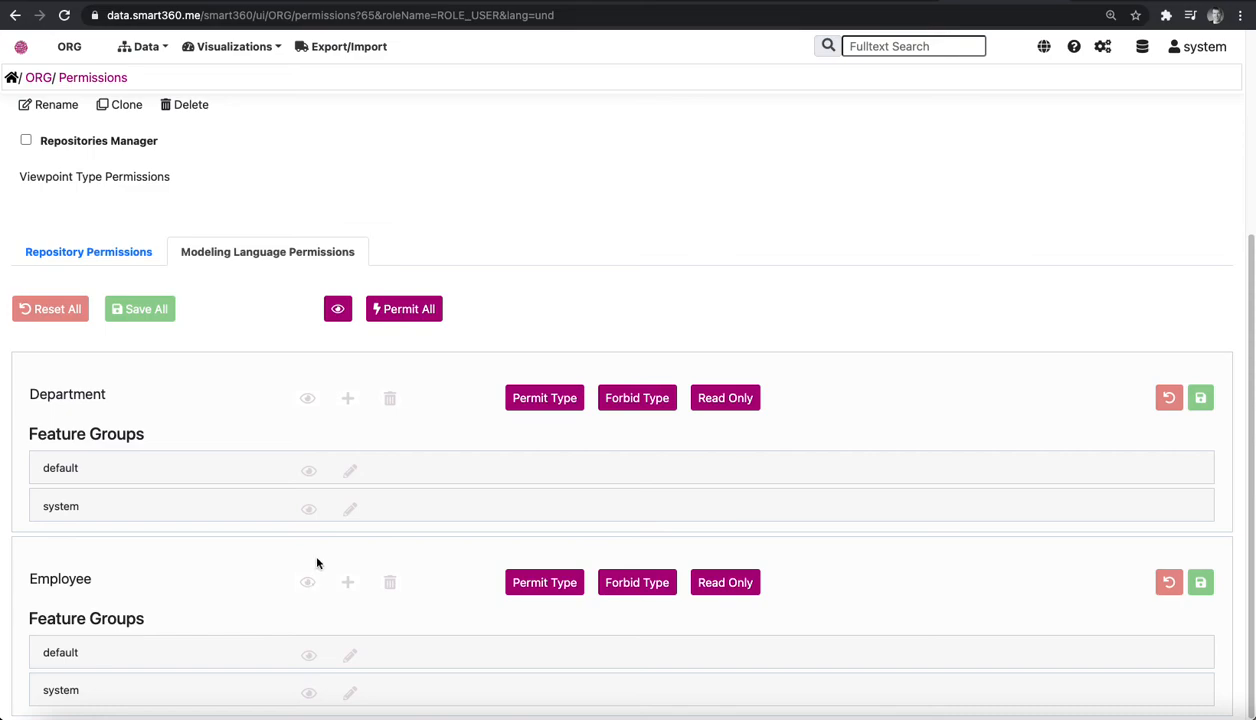
scroll(423, 465, up, 3)
scroll(479, 412, up, 1)
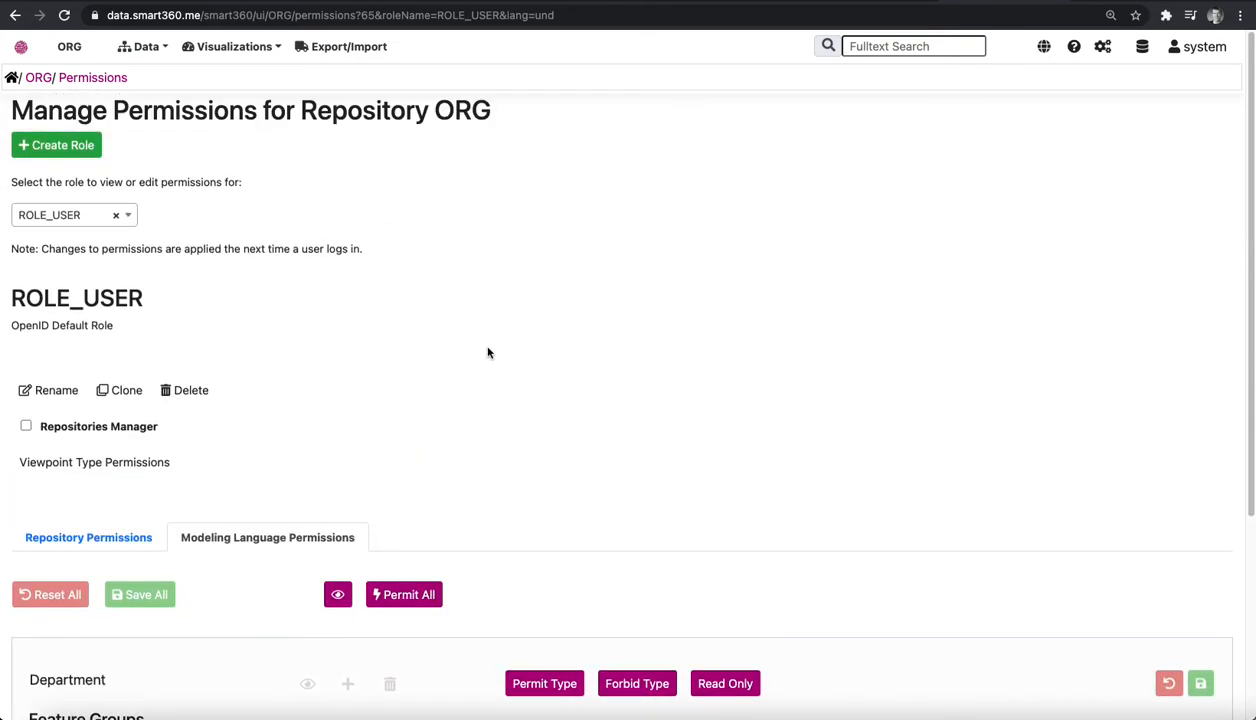
Run a fulltext search of the ORG repository for the employee's first name, and return to the repository's start page.
click(894, 47)
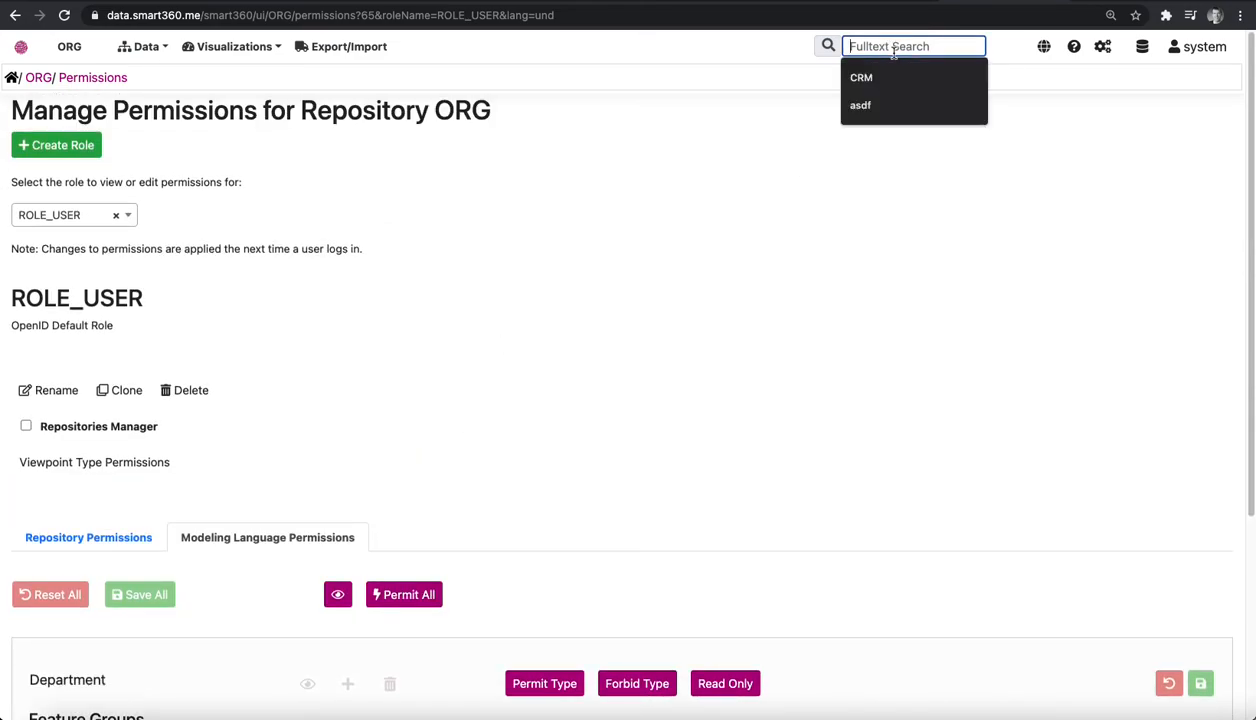
text(Ja)
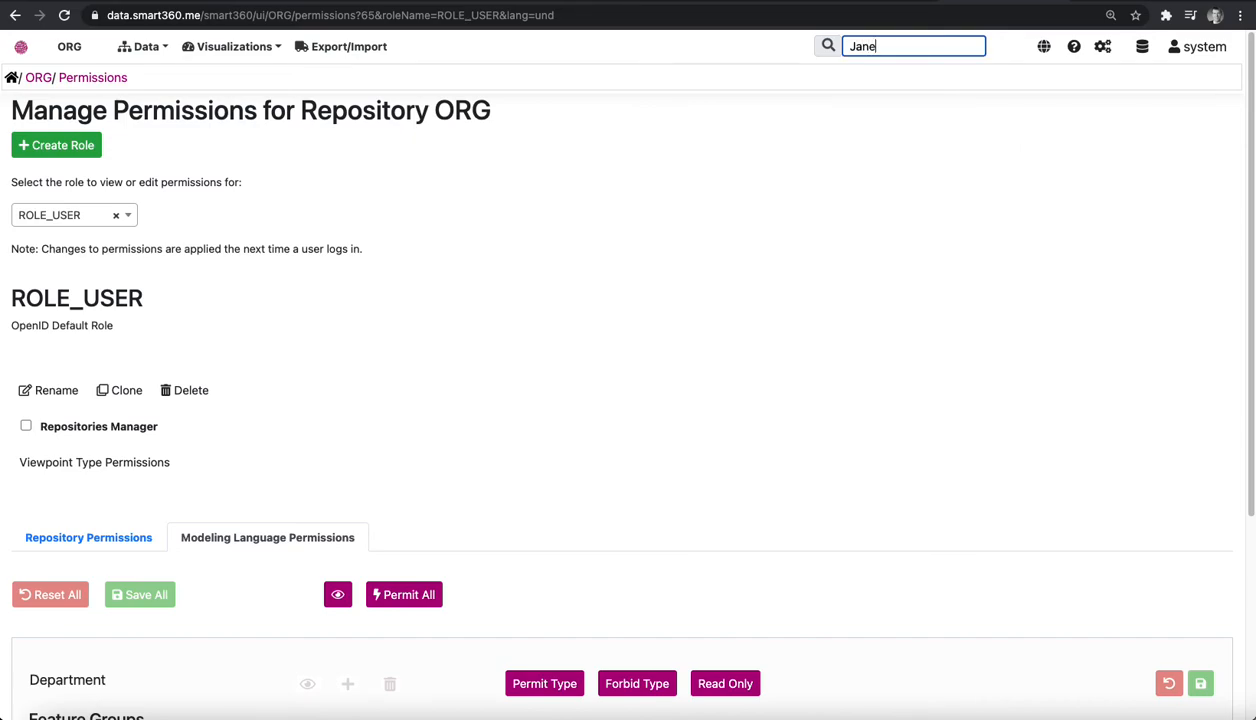
text(ne)
key(Return)
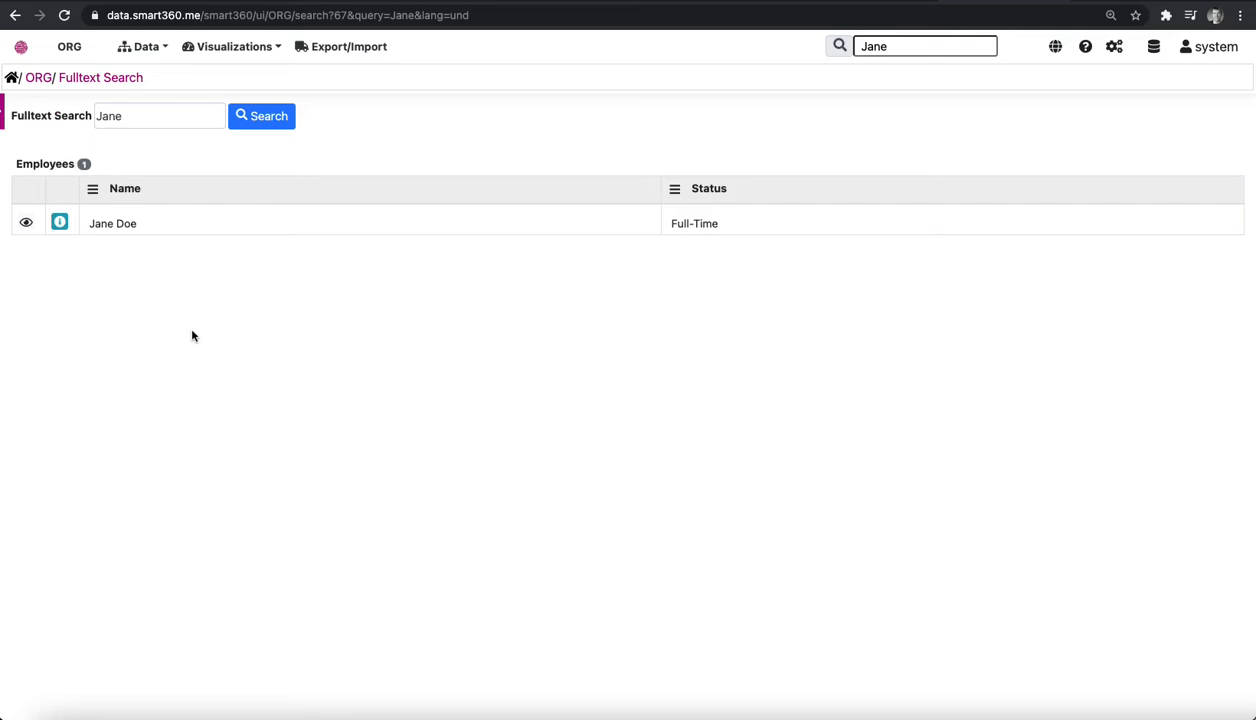
click(69, 48)
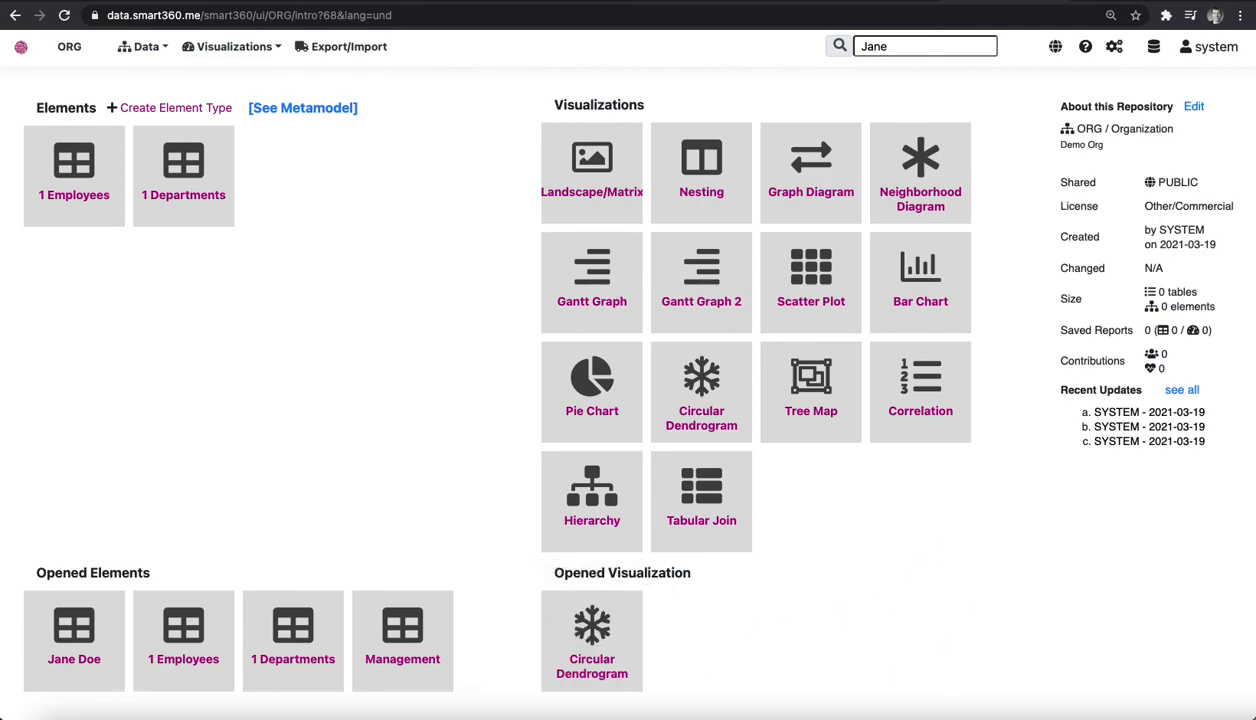
Open the ORG repository's history and expand the latest entry to view the changes to the Management department.
click(146, 46)
click(162, 105)
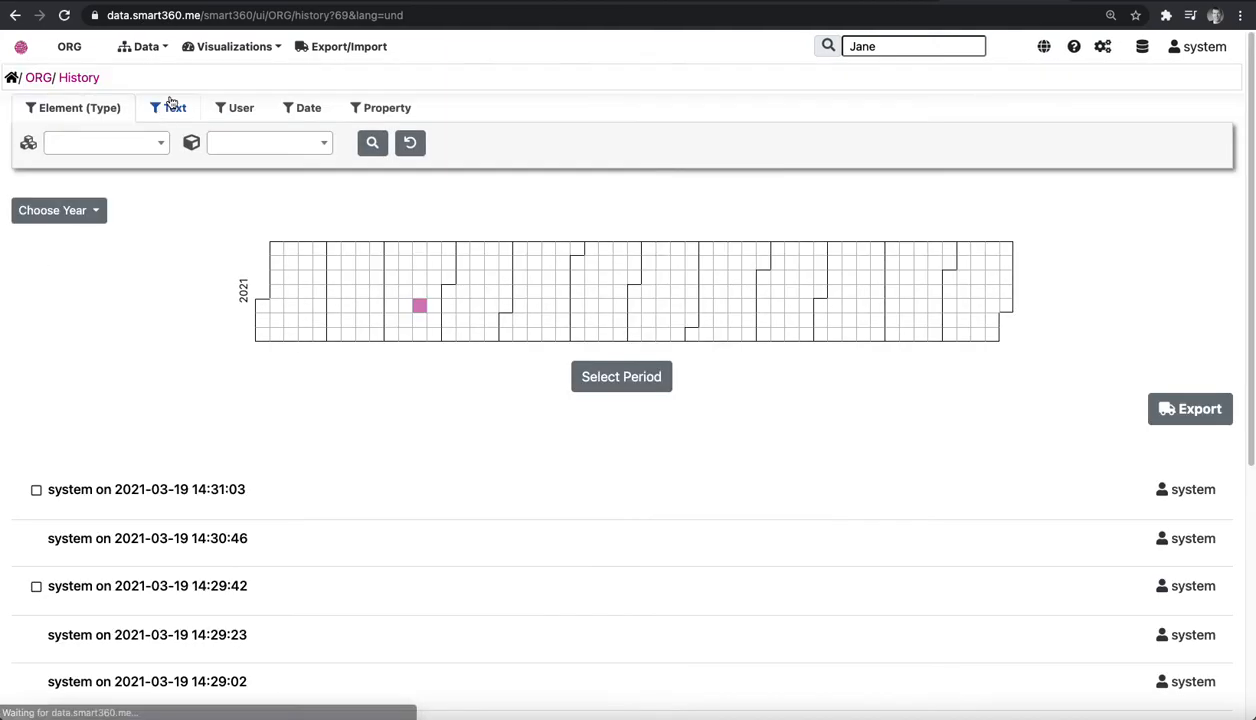
click(146, 496)
scroll(146, 427, down, 2)
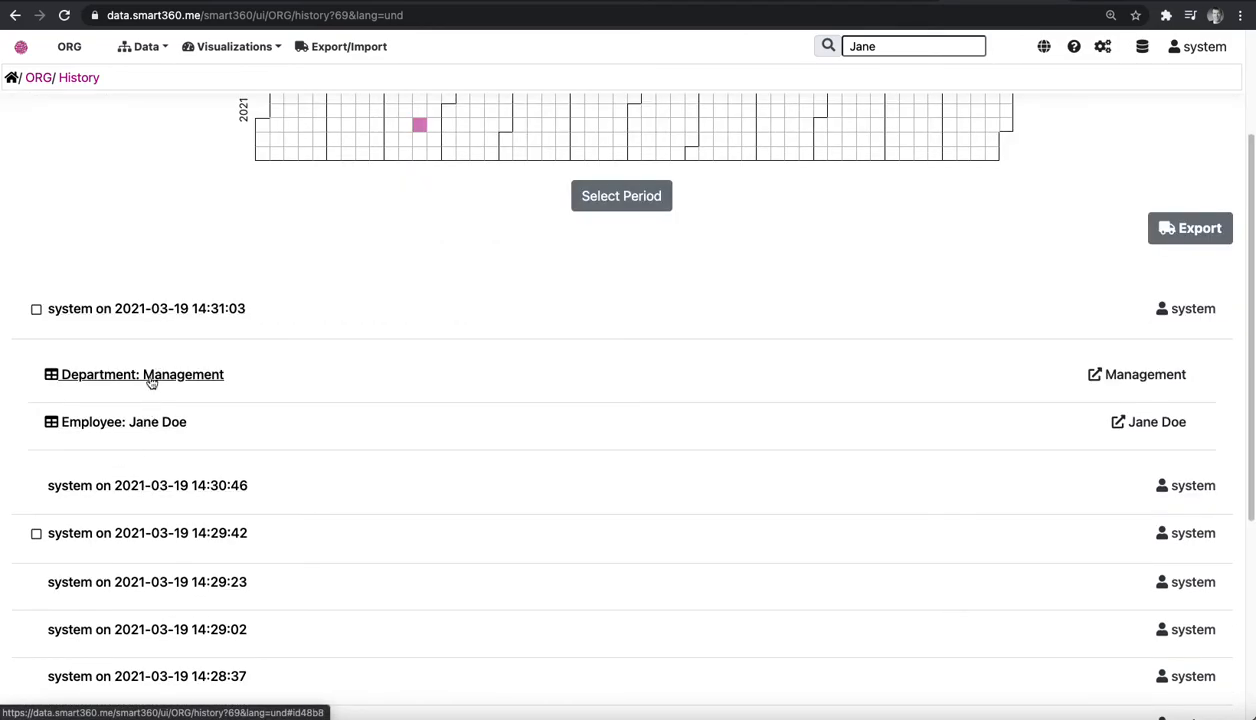
click(146, 376)
scroll(146, 385, down, 2)
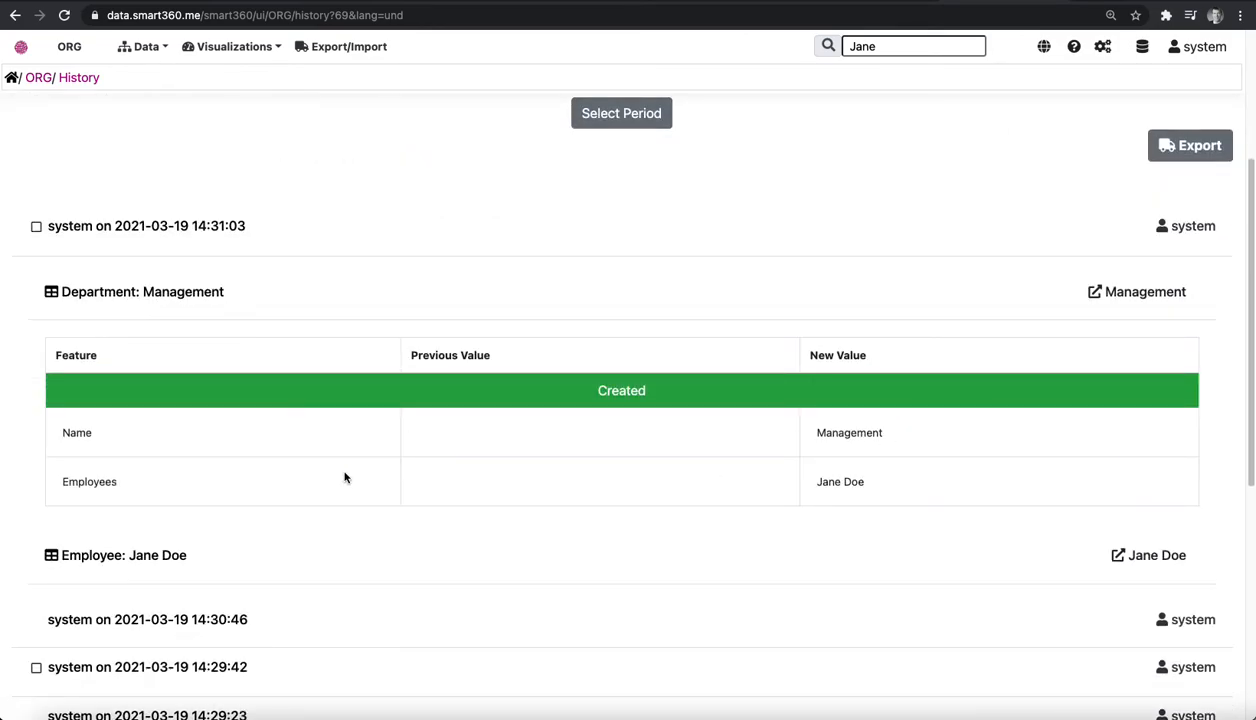
Collapse the Management details and view the employee's changes in the 14:29:42 history entry, collapsing that record's details again.
click(131, 296)
click(112, 449)
scroll(130, 440, down, 1)
click(140, 429)
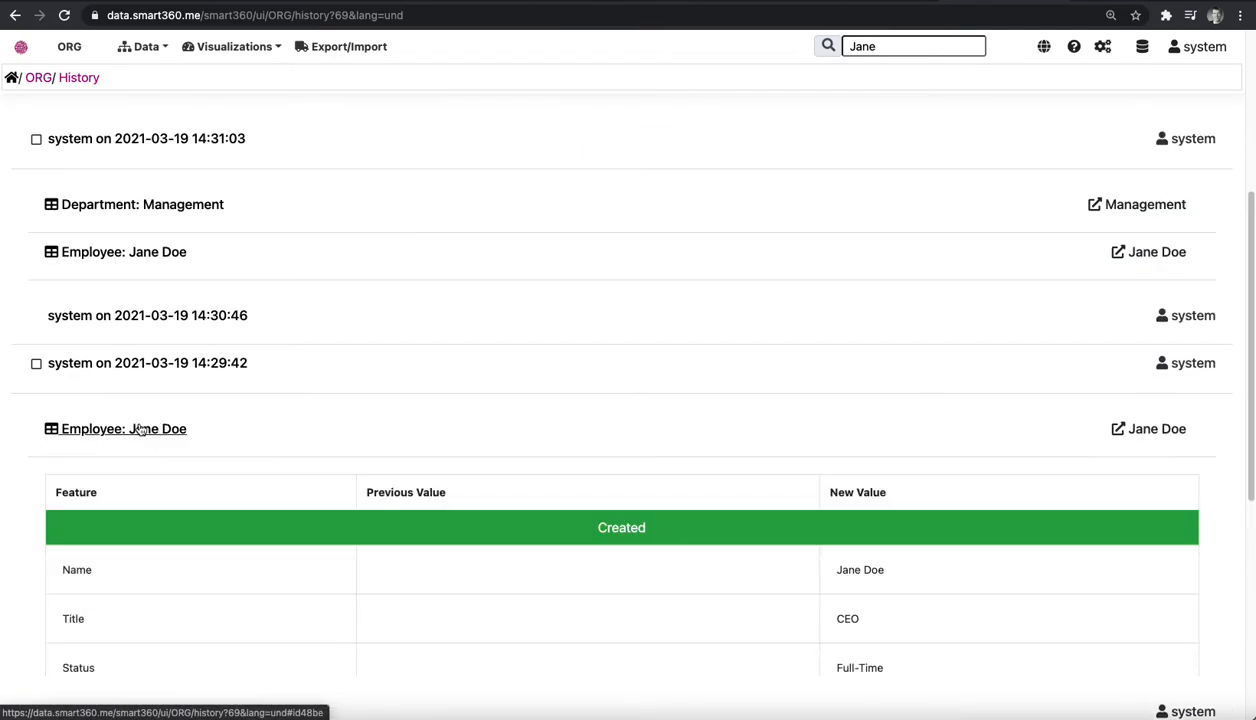
click(140, 429)
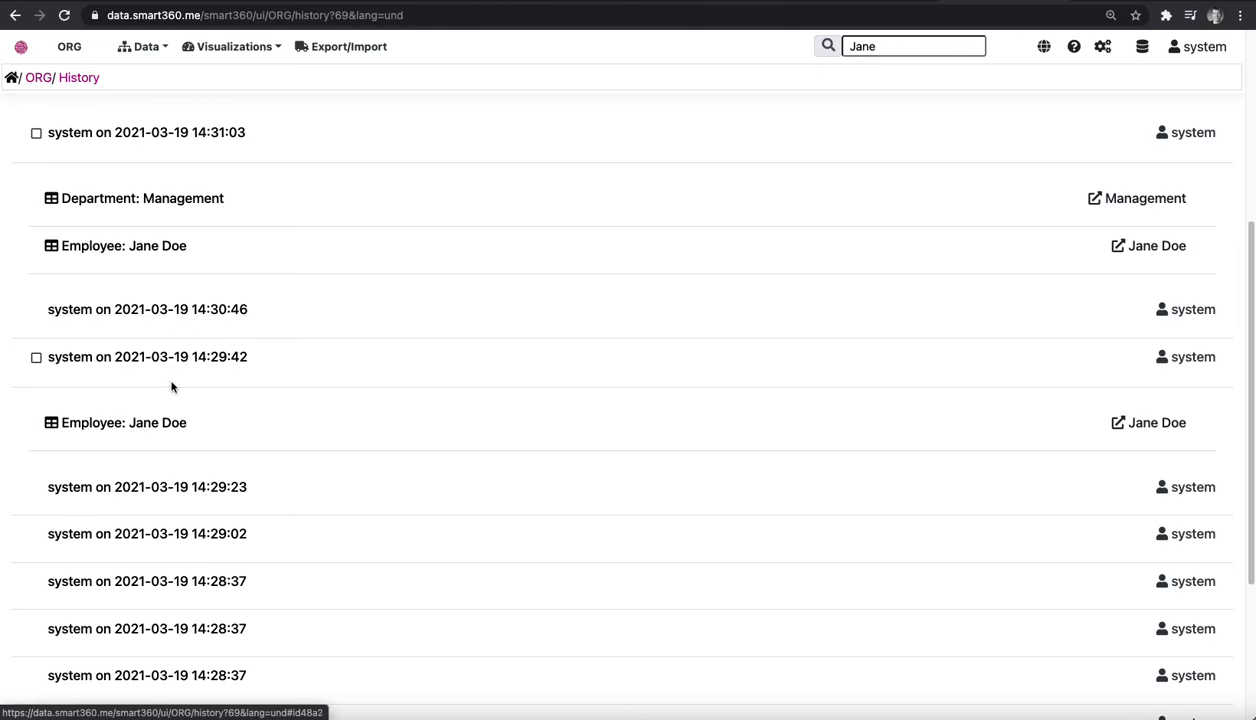
Expand a 14:28:37 history entry to view the Department element type change, and look at the 2021 activity calendar.
scroll(172, 385, down, 3)
click(168, 424)
scroll(167, 440, down, 1)
click(167, 444)
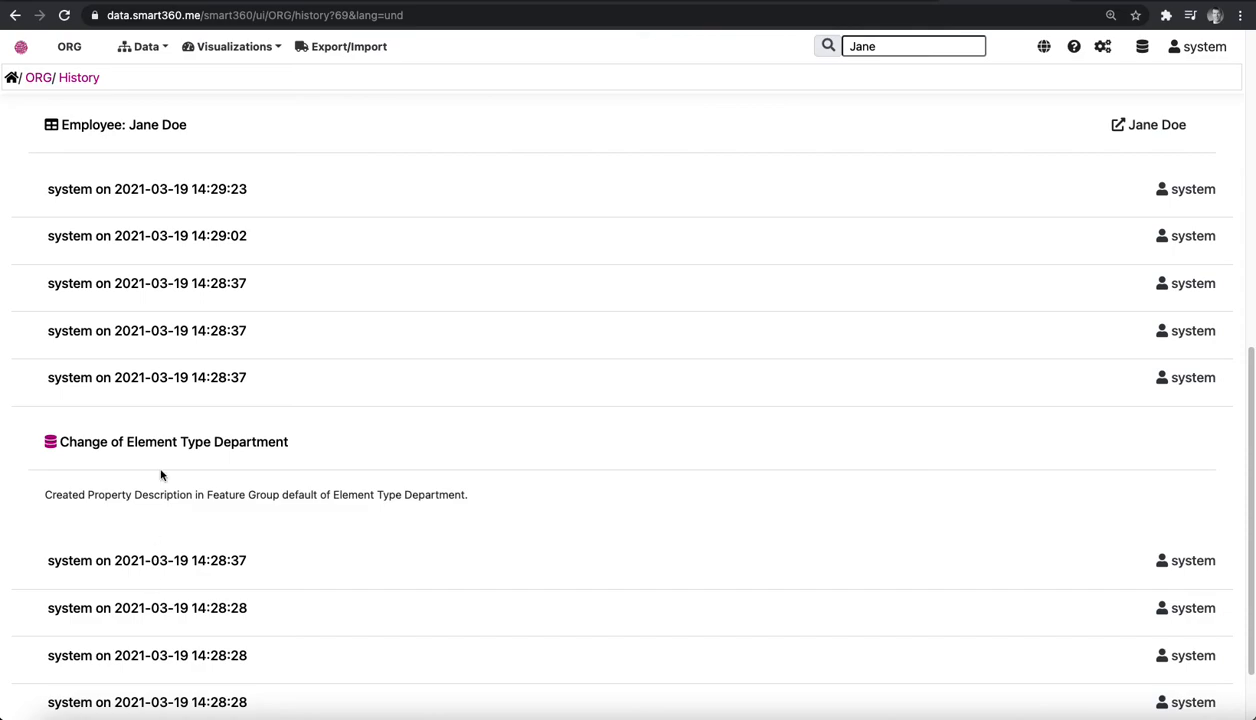
scroll(160, 475, up, 10)
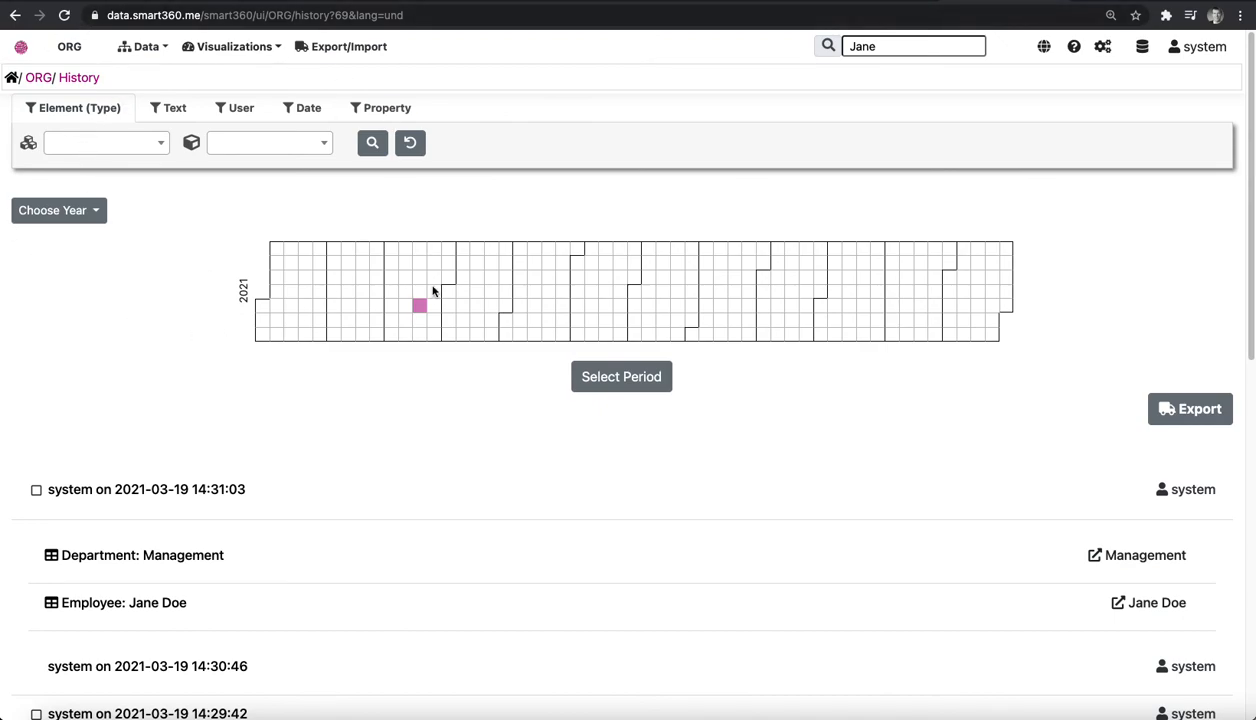
mouse_move(433, 290)
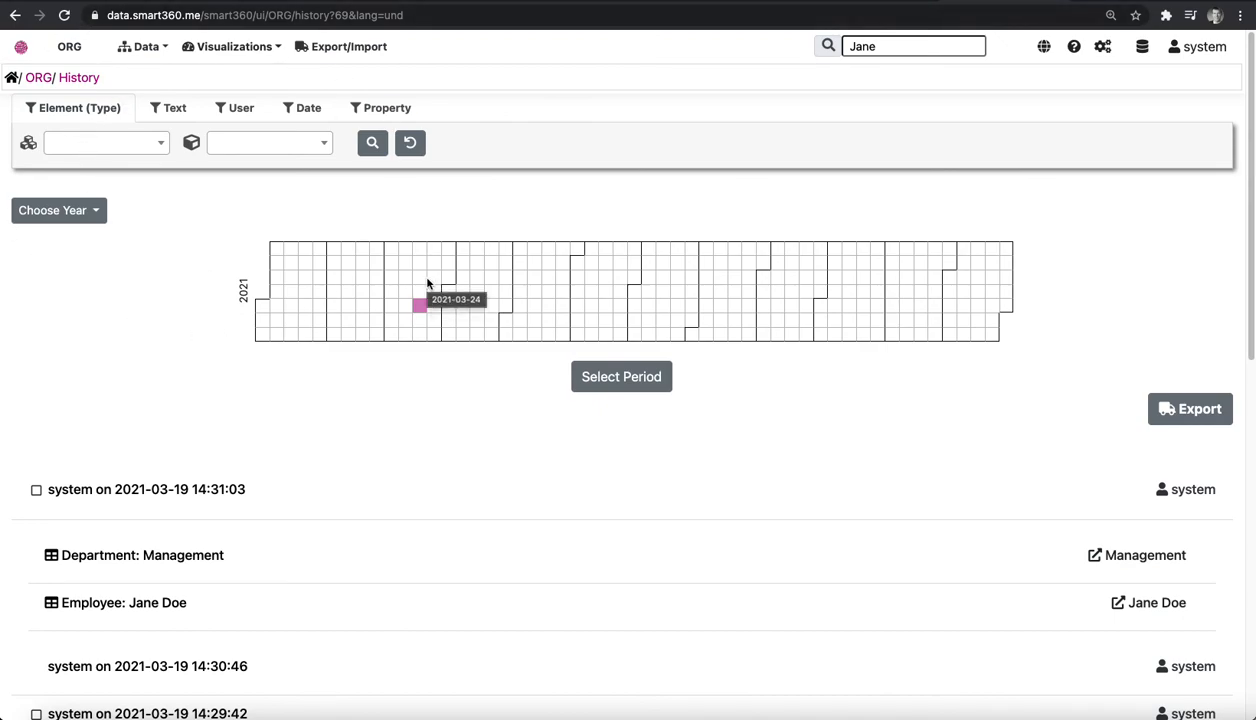
Go to the repositories overview, open the EAM repository and examine its metamodel diagram.
click(20, 48)
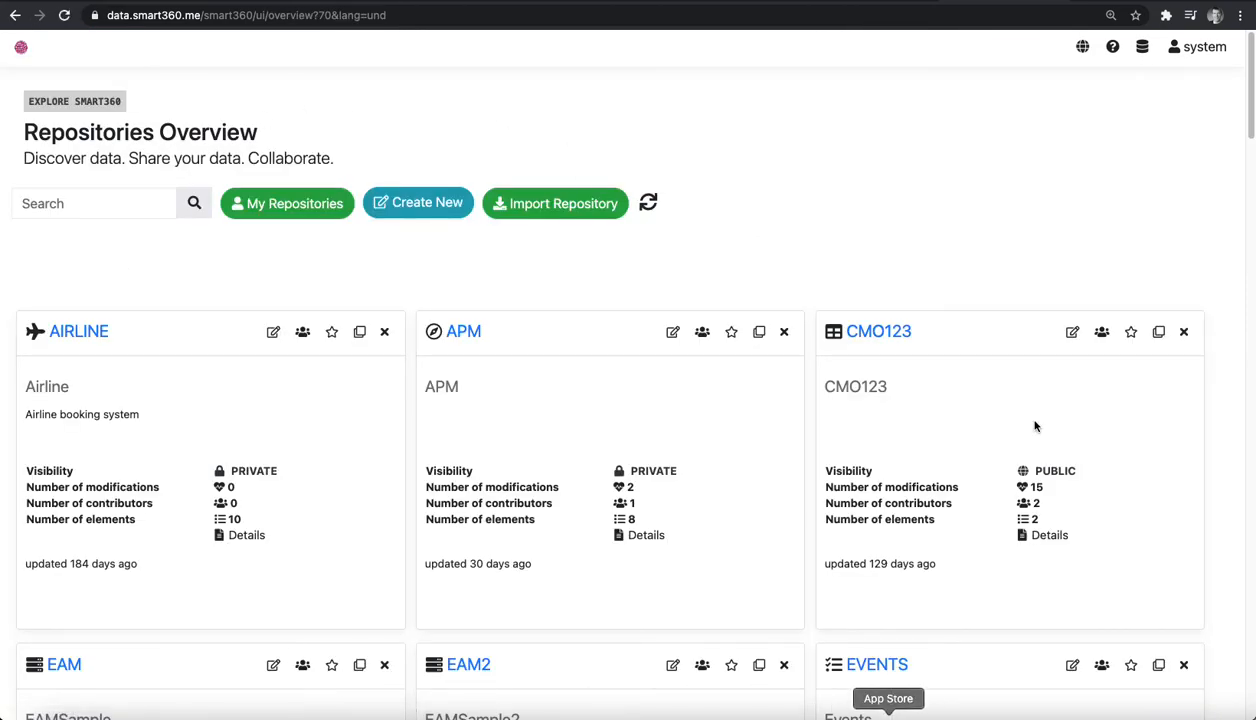
scroll(600, 515, down, 4)
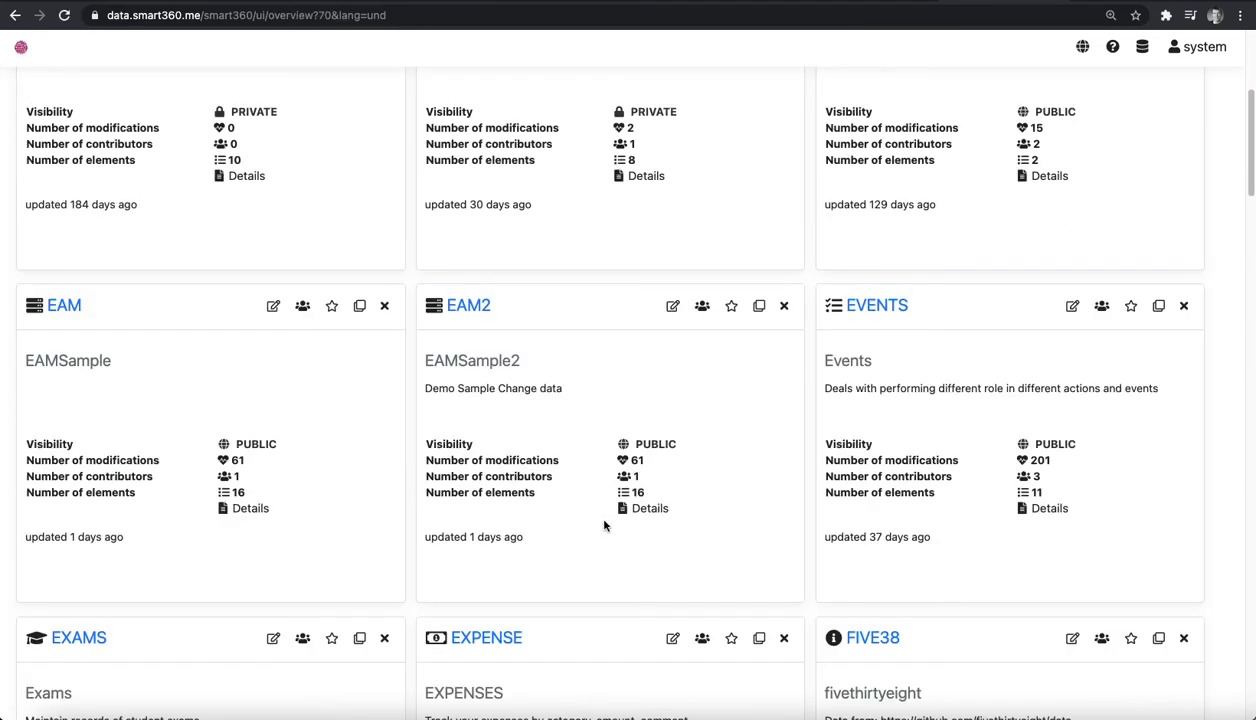
click(64, 306)
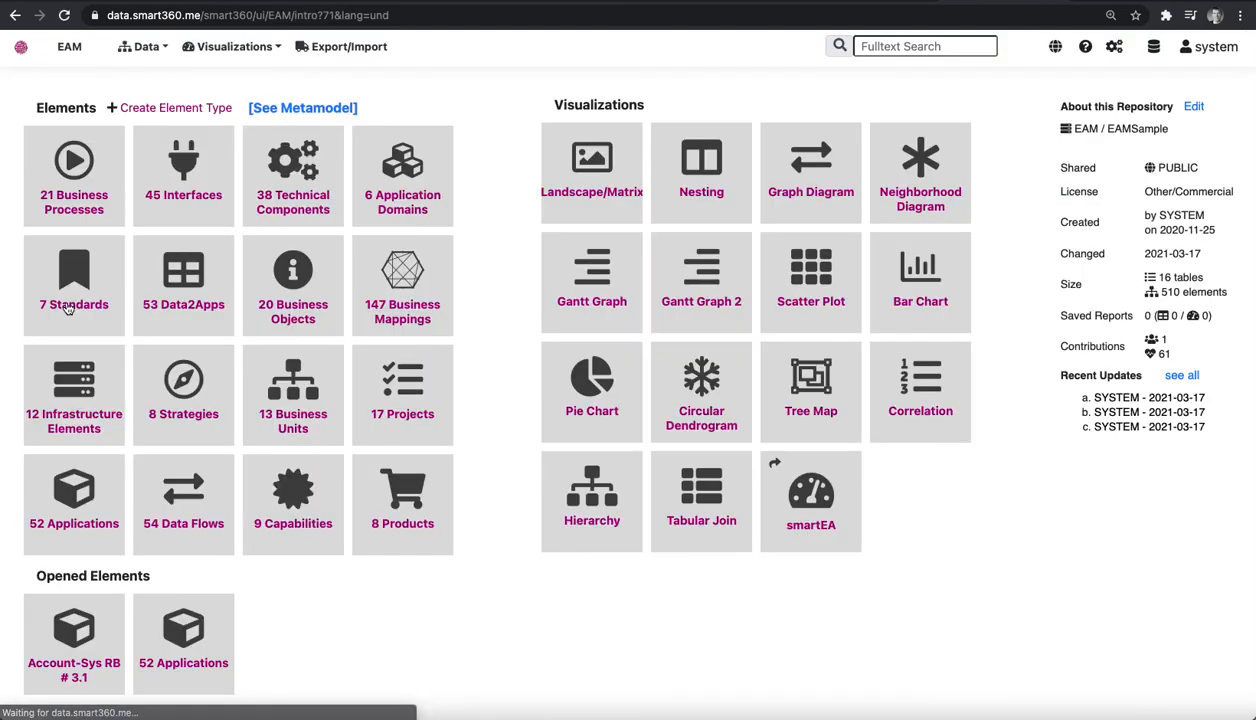
click(293, 110)
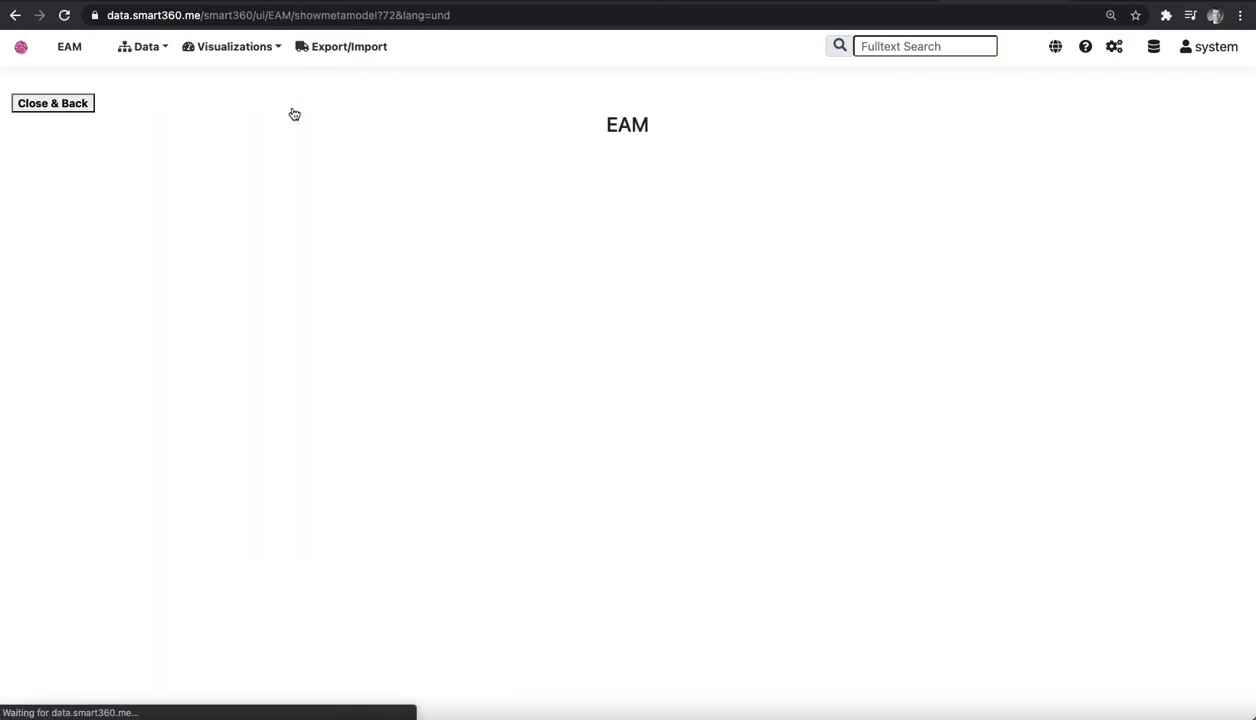
scroll(813, 490, down, 5)
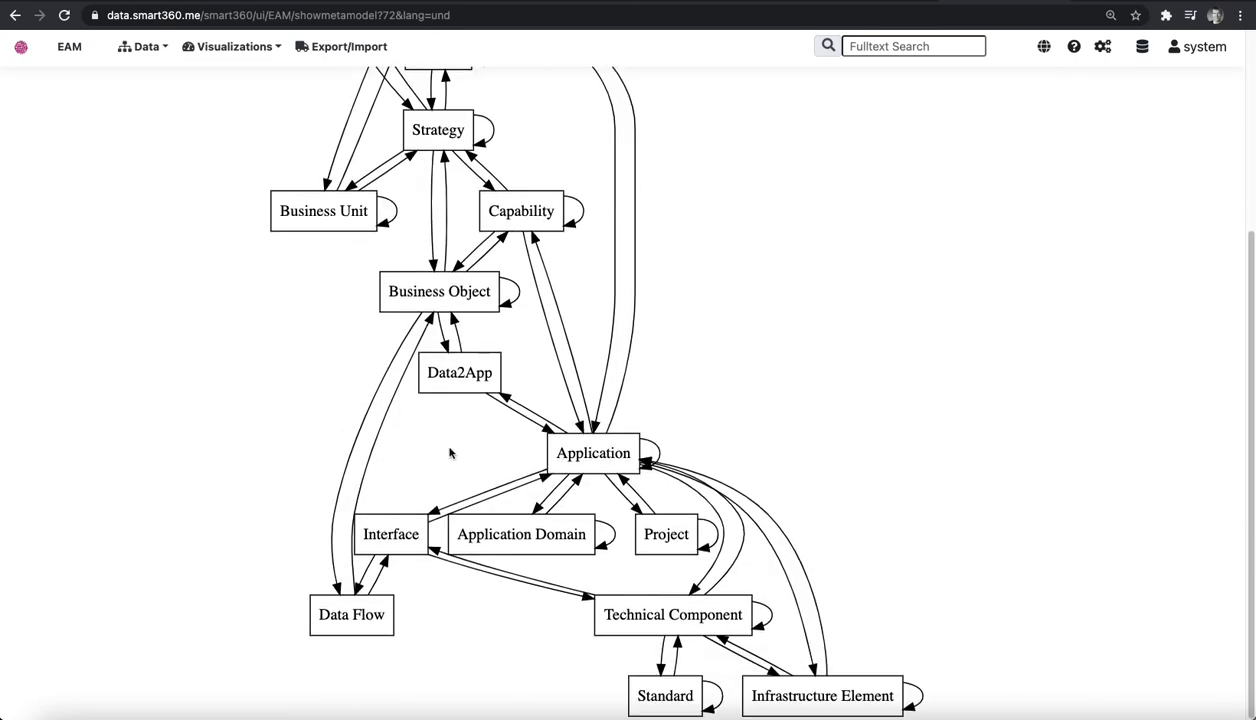
scroll(118, 160, up, 4)
Return to the repositories overview and browse the available sample repositories.
click(22, 48)
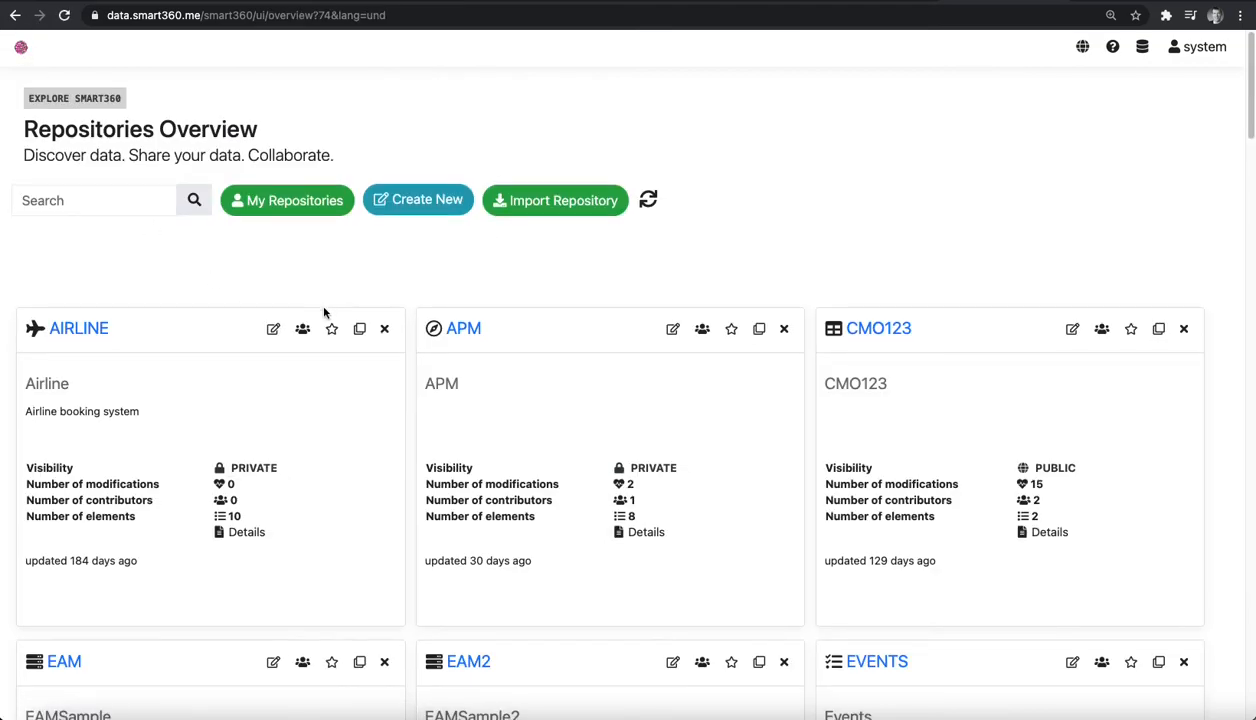
scroll(323, 313, down, 2)
scroll(323, 313, down, 3)
scroll(323, 313, down, 20)
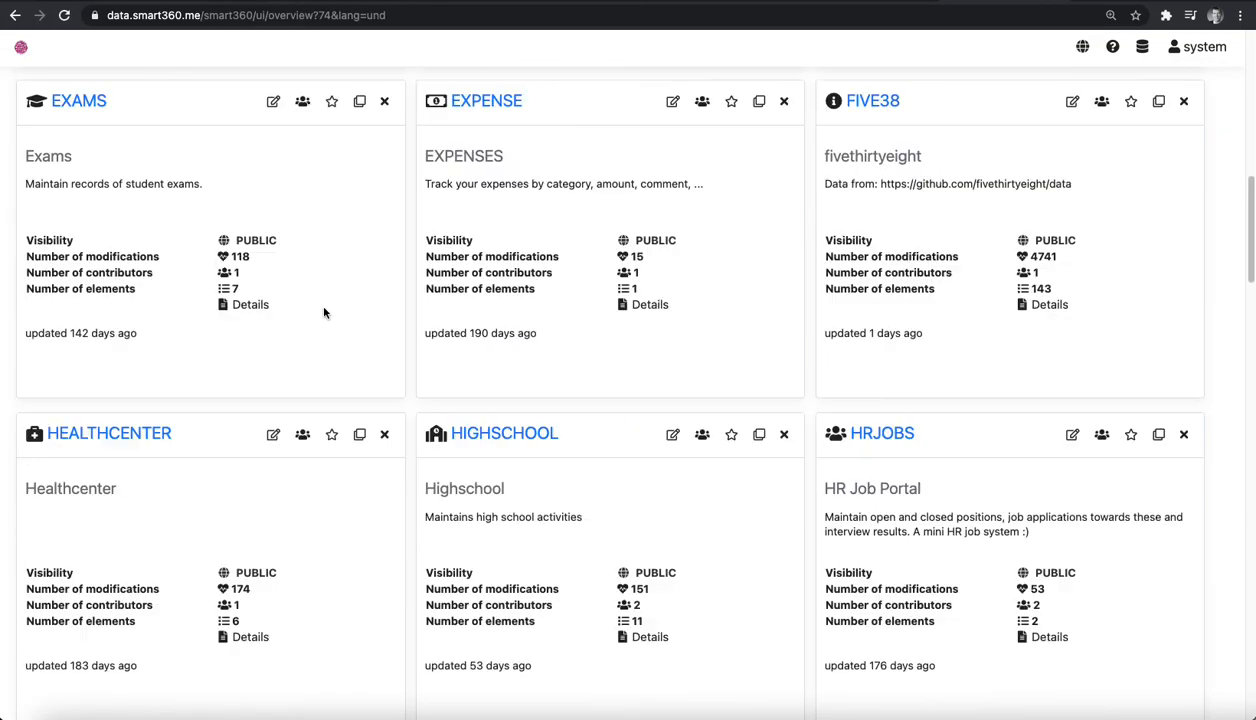
scroll(323, 313, down, 10)
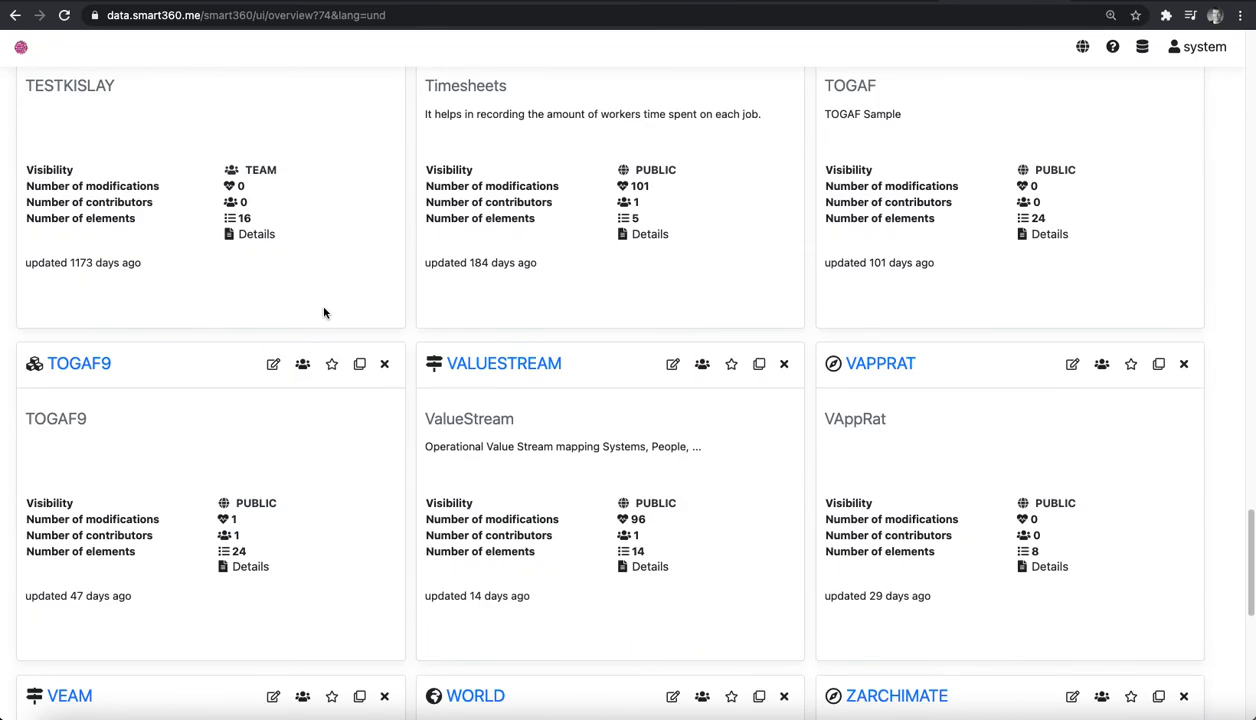
scroll(323, 311, up, 2)
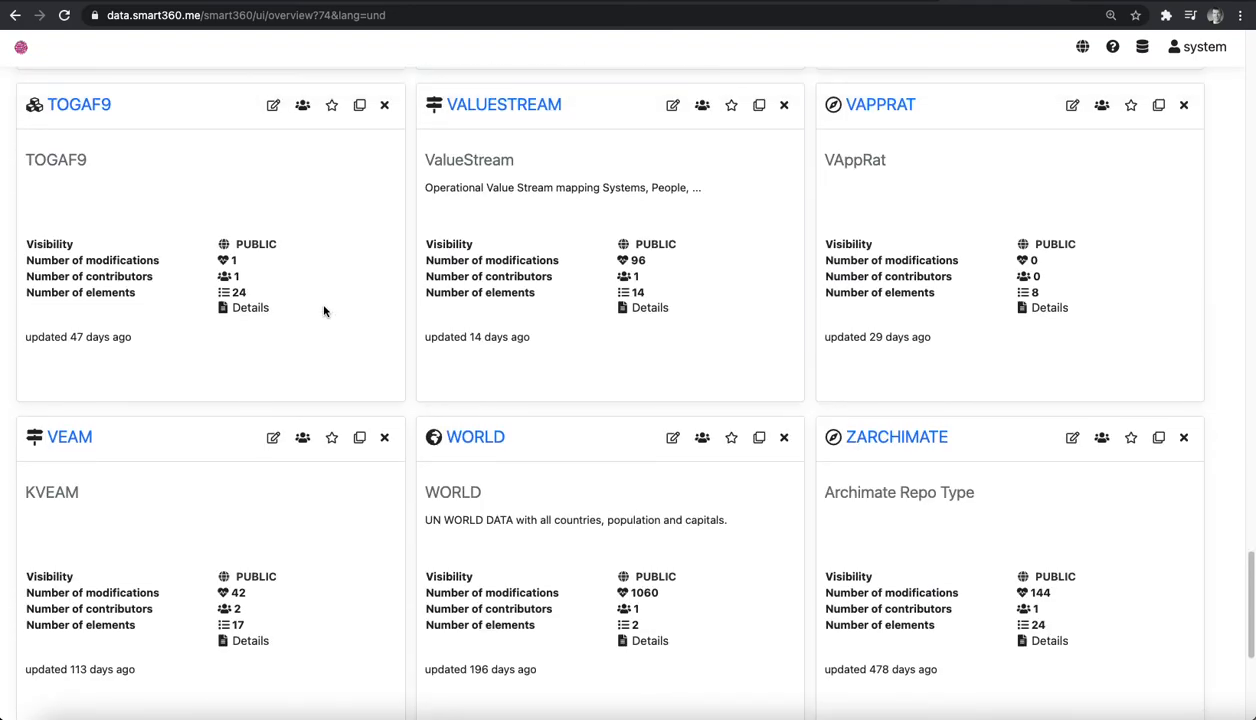
scroll(362, 247, up, 5)
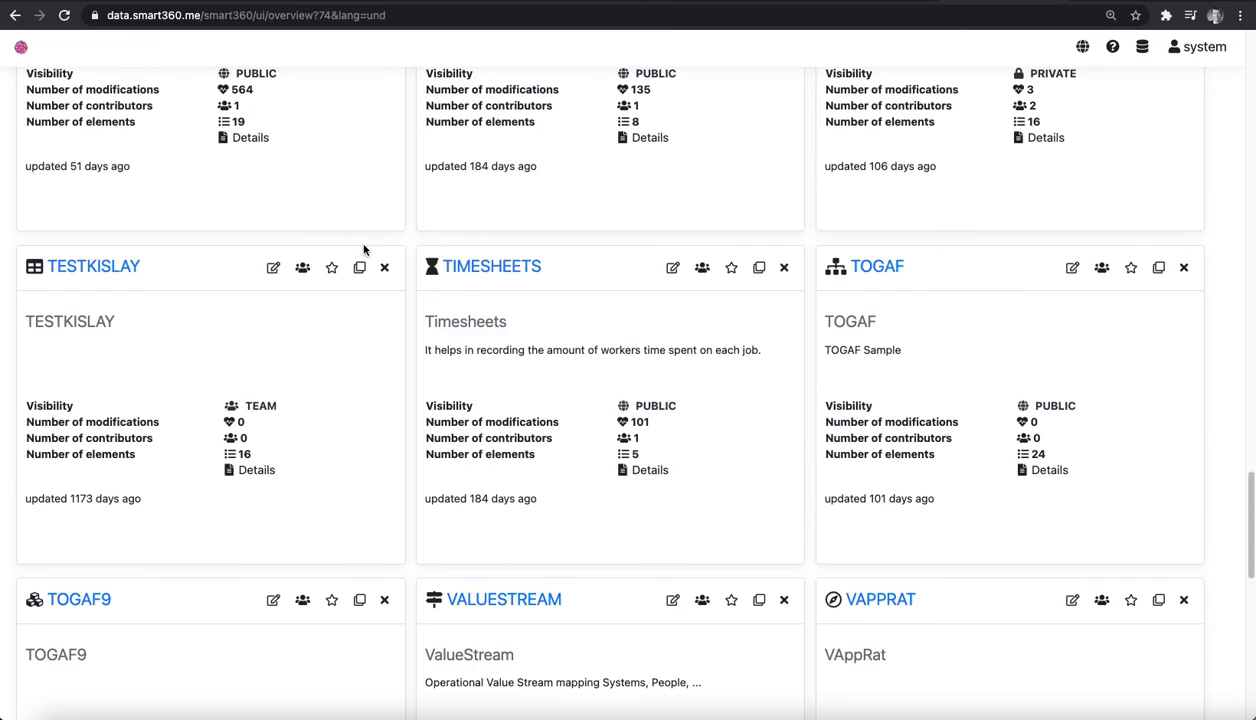
scroll(614, 282, up, 6)
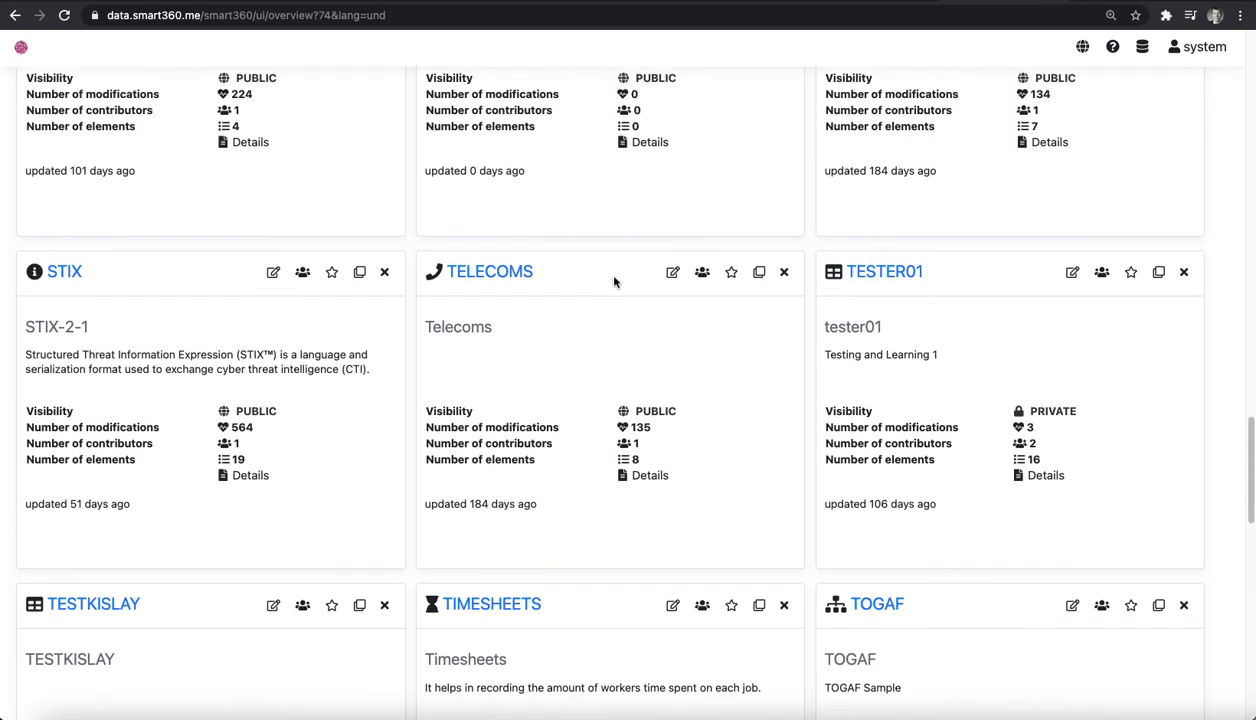
Open the STIX repository, examine its metamodel diagram, and return to the repositories overview.
click(64, 514)
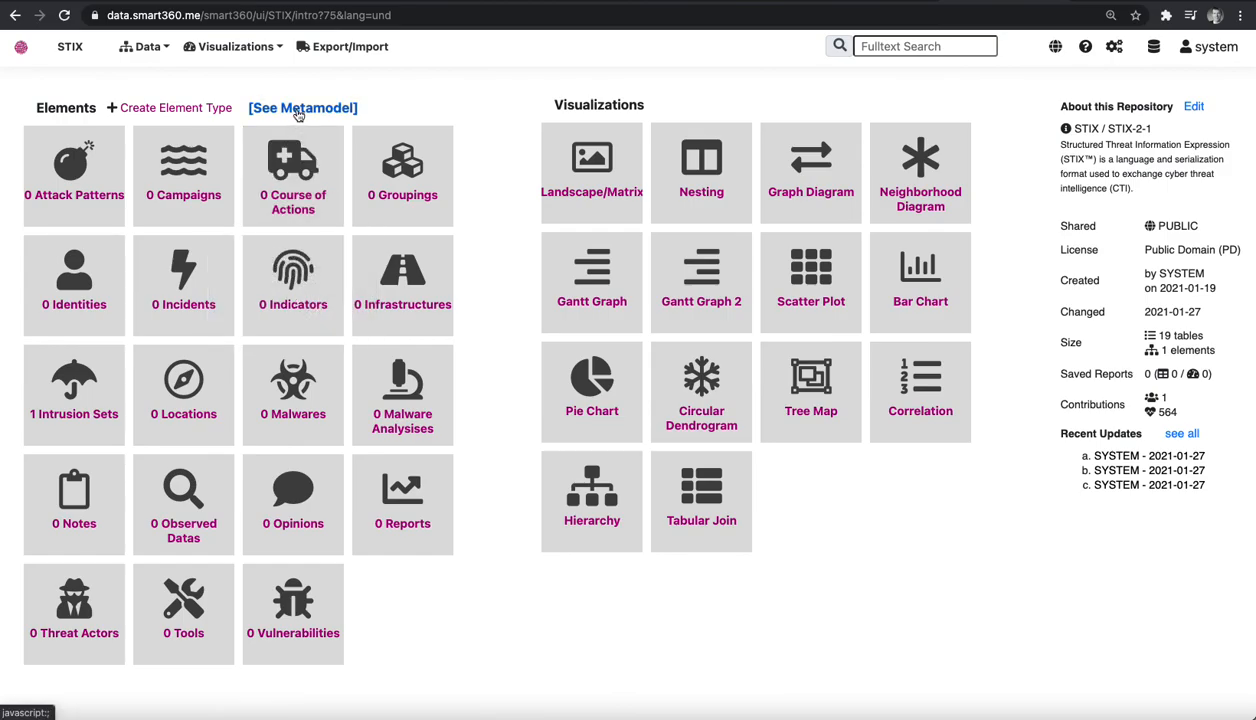
click(298, 110)
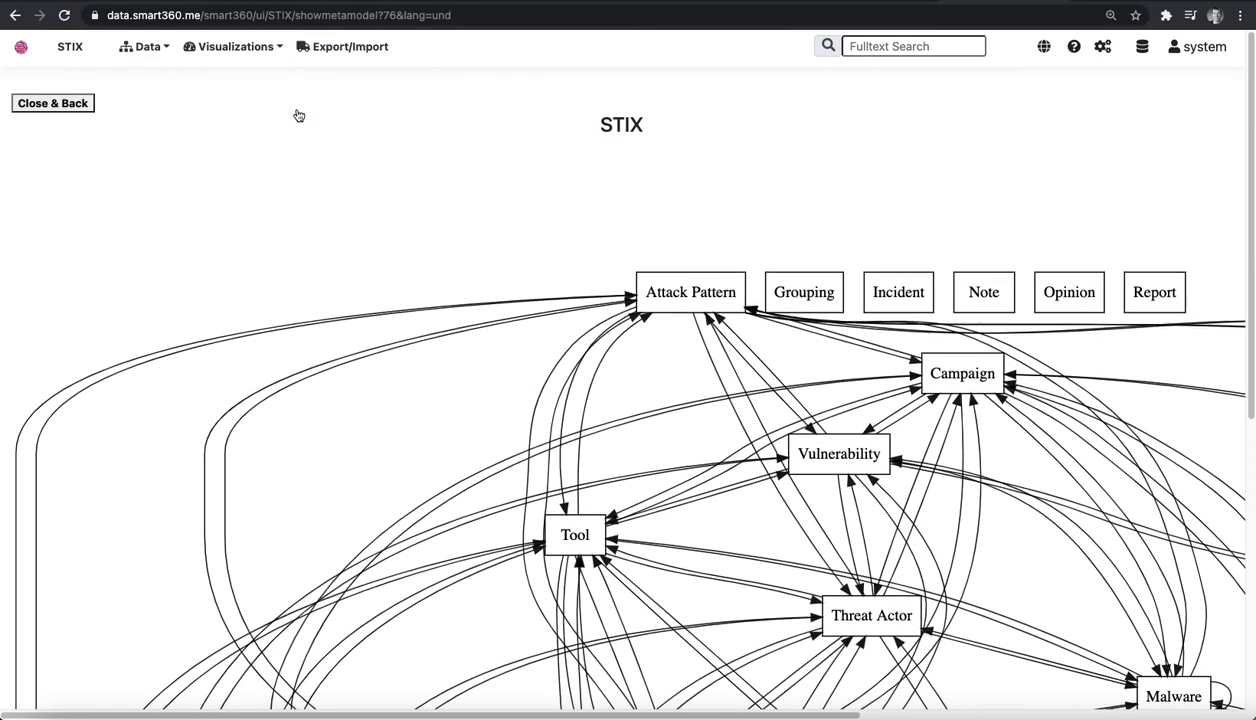
scroll(820, 478, down, 3)
scroll(820, 478, down, 5)
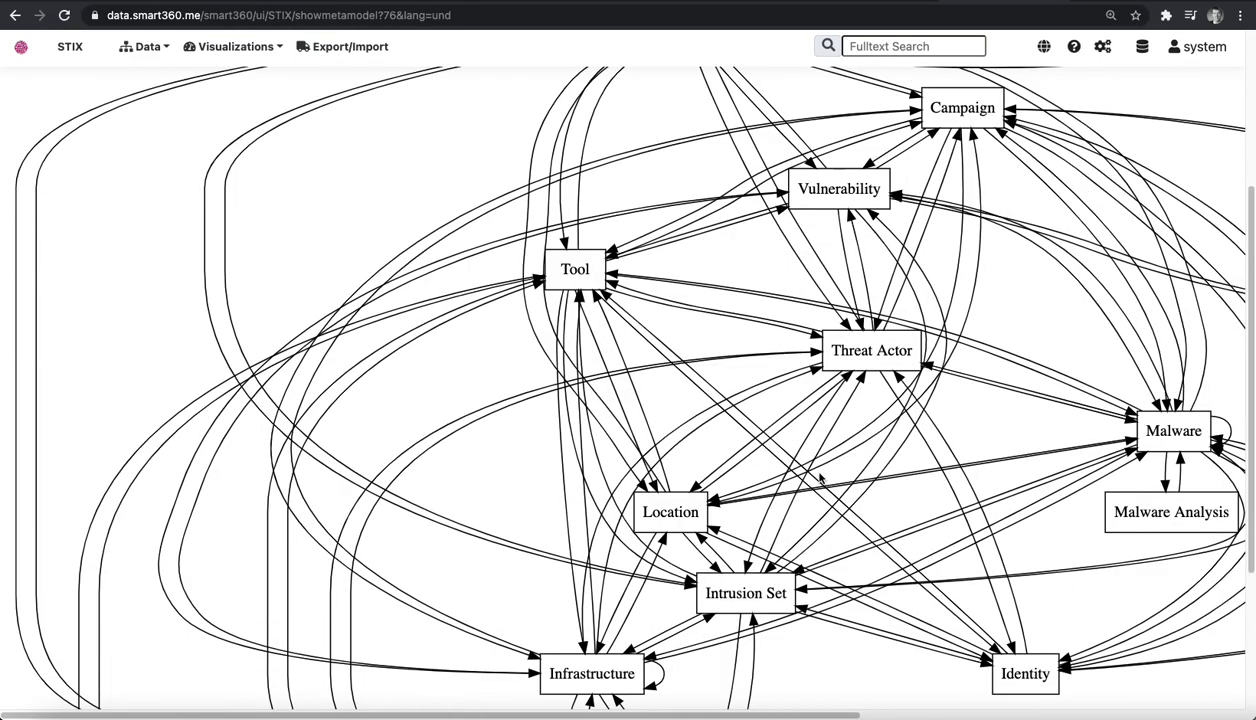
scroll(810, 411, up, 8)
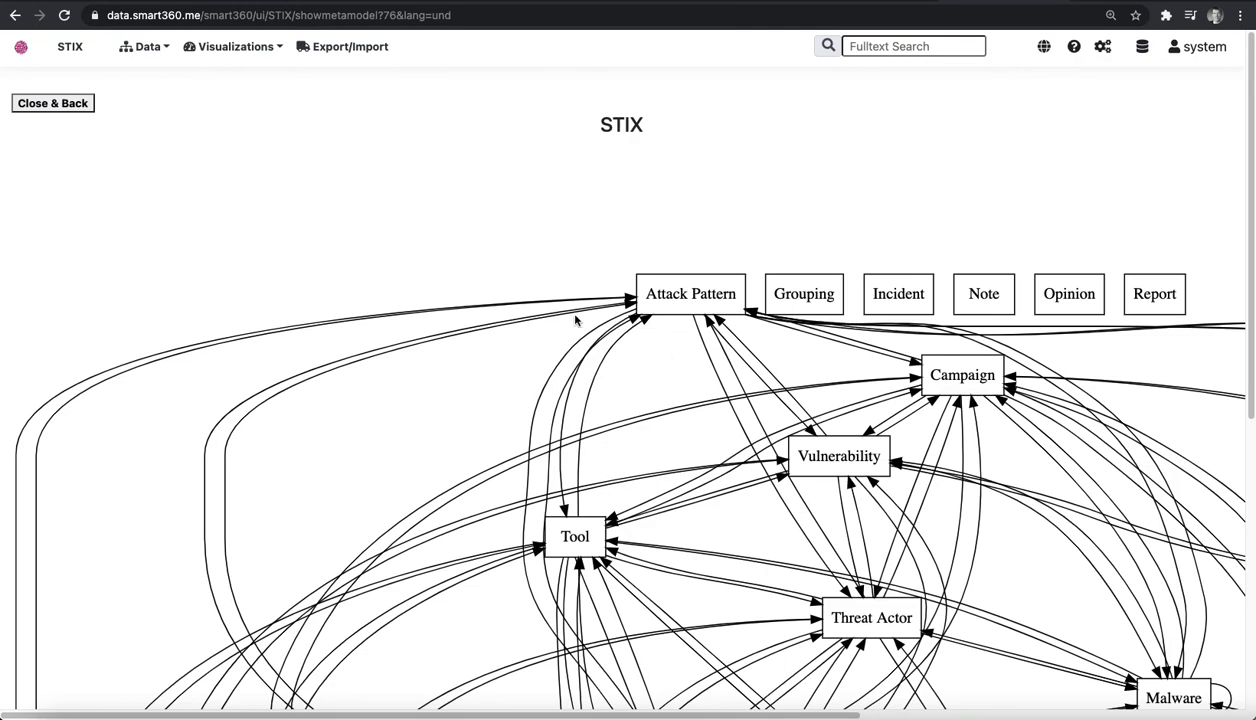
click(22, 48)
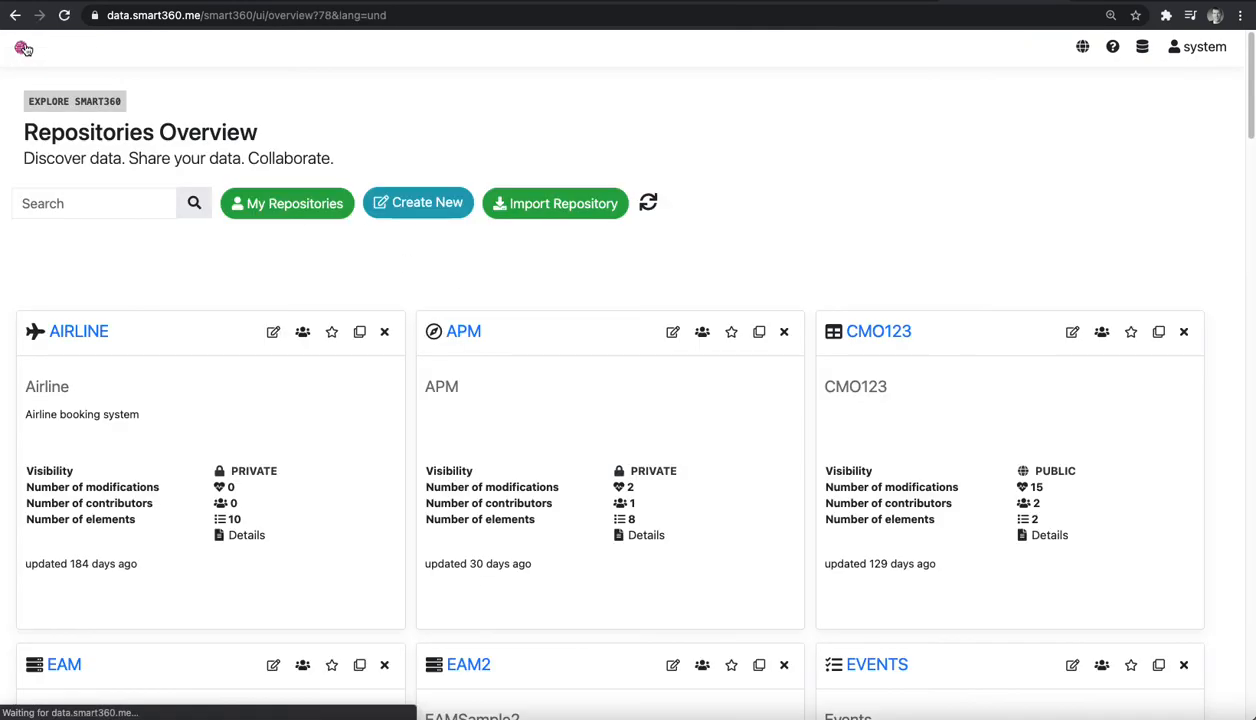